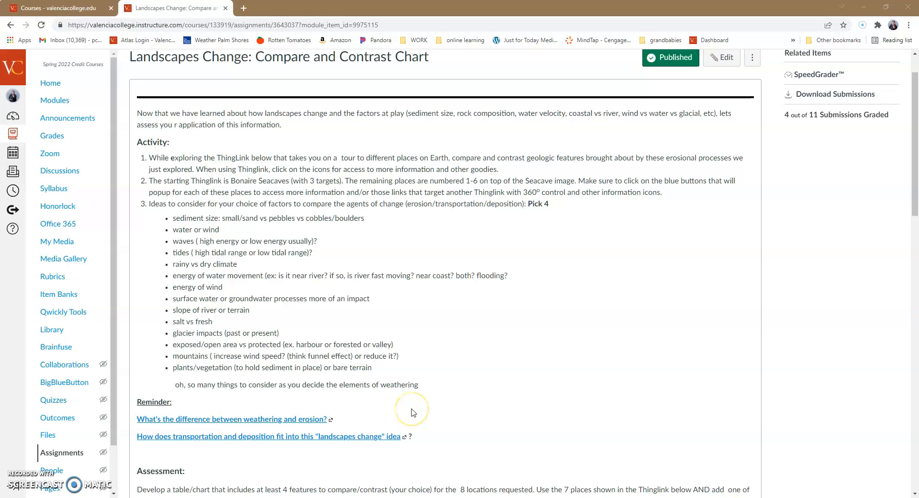
Open the assignment's embedded ThingLink image in a new browser tab and bring up the Bonaire seacaves scene.
scroll(413, 412, "down", 10)
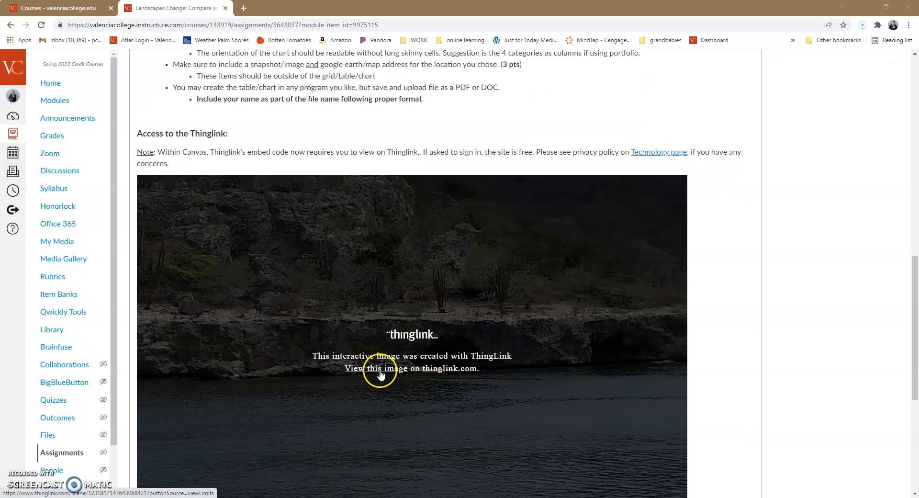
right_click(380, 369)
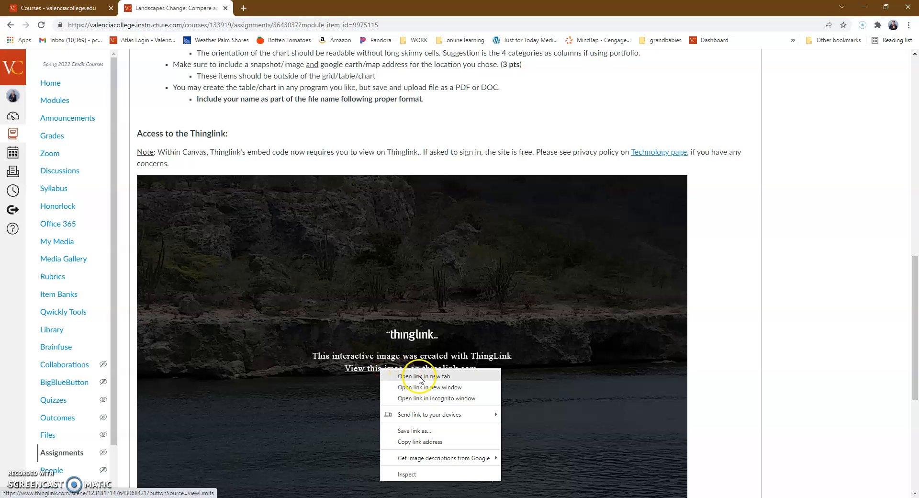
left_click(415, 376)
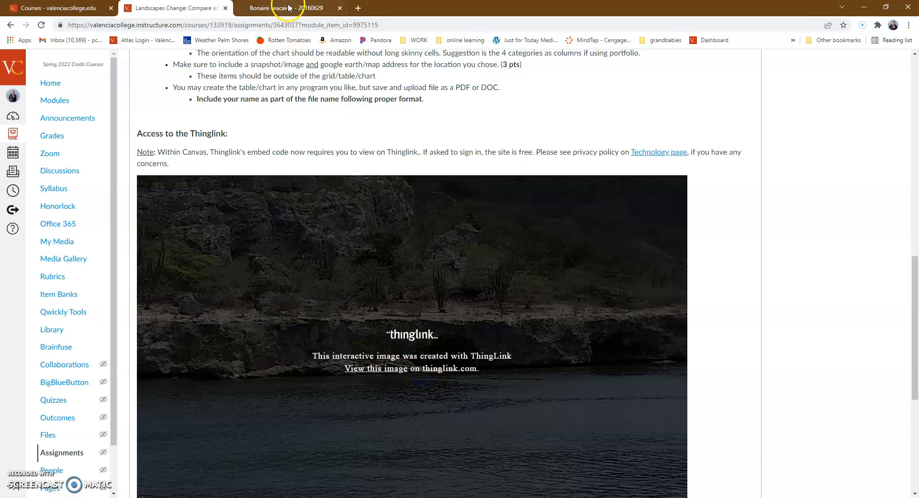
left_click(287, 8)
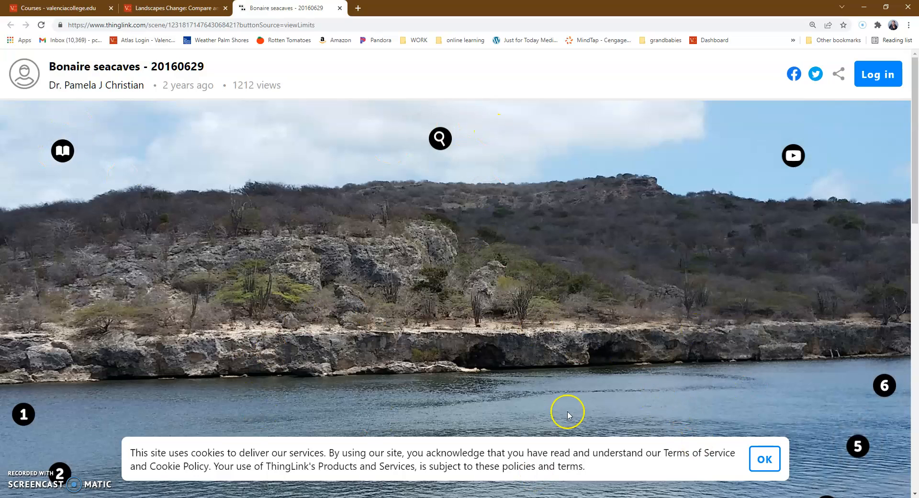
View the detailed ThingLink tour for place 6, 1000 Steps in Bonaire, then return to the seacaves scene and close the place's popup.
left_click(883, 385)
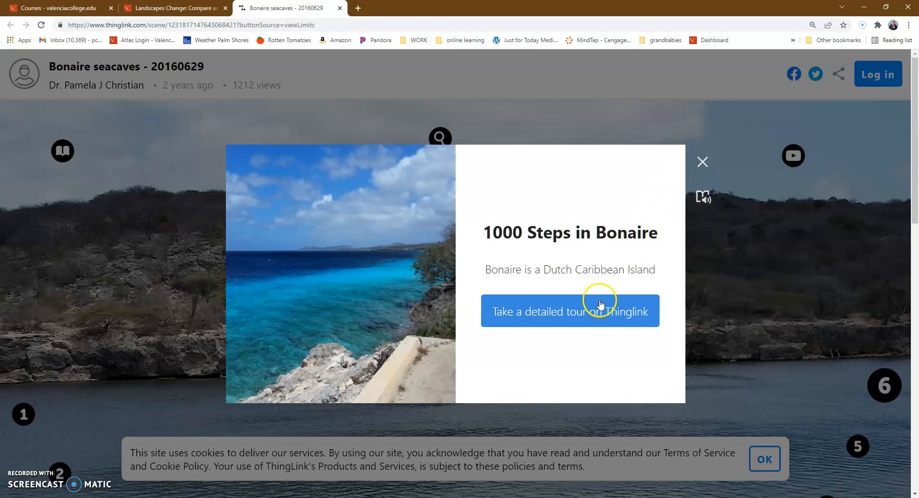
left_click(577, 308)
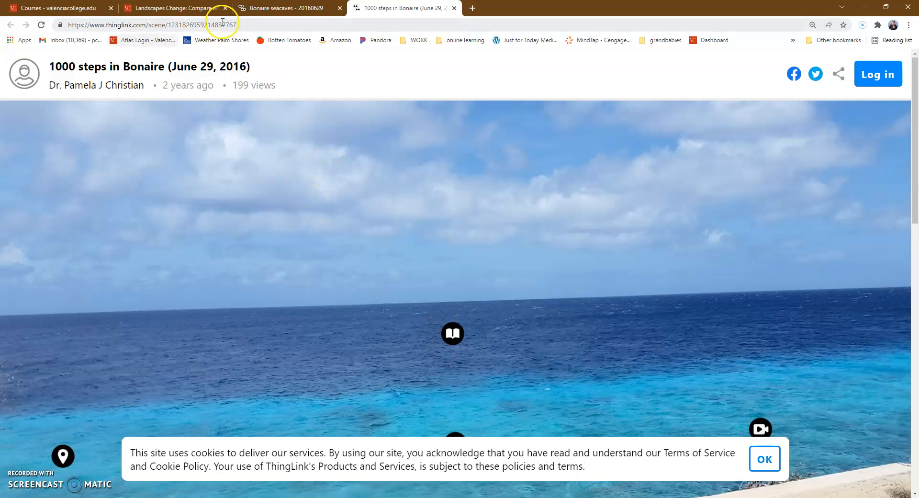
left_click(287, 8)
left_click(703, 162)
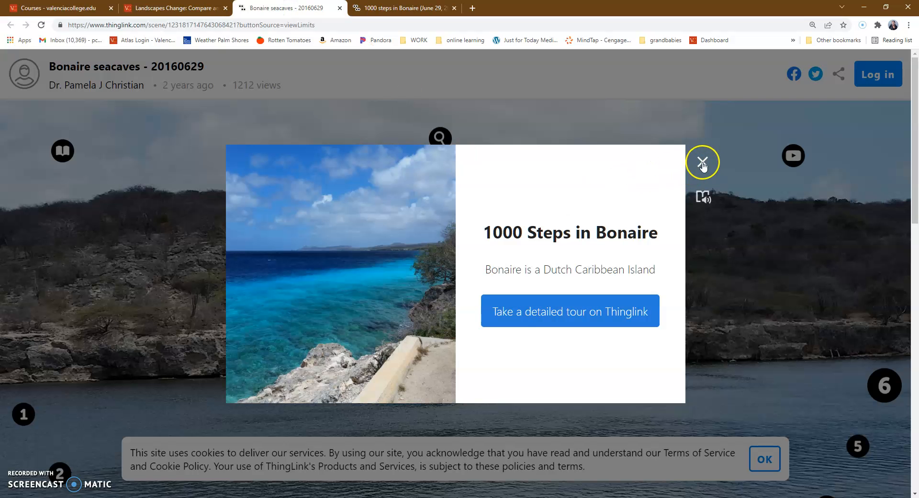
View more images of place 1, San Andres, on Google Earth, then return to the Bonaire seacaves scene.
left_click(29, 419)
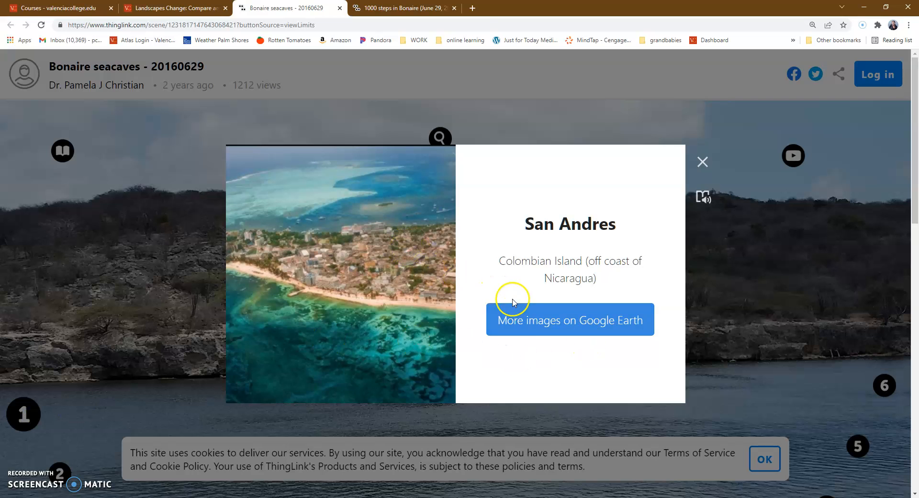
left_click(532, 316)
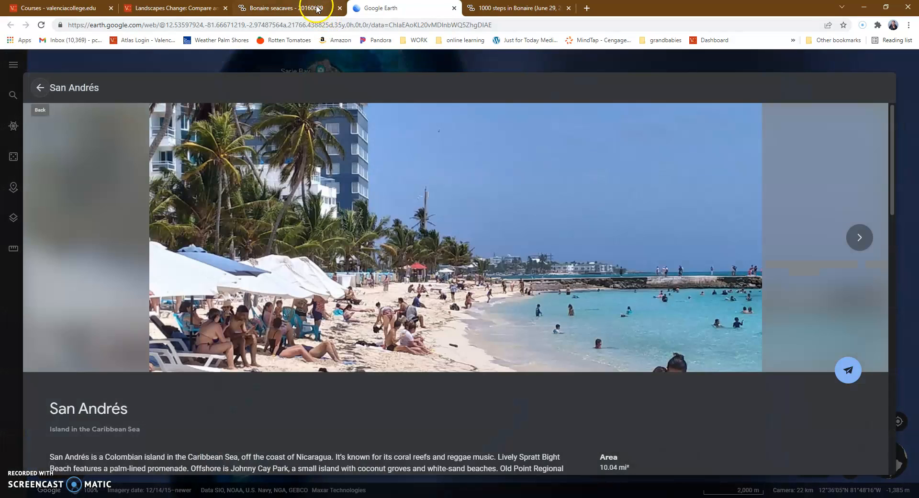
left_click(316, 8)
Return to the Landscapes Change assignment page and review its submission requirements, places to include and comparison factors.
left_click(153, 9)
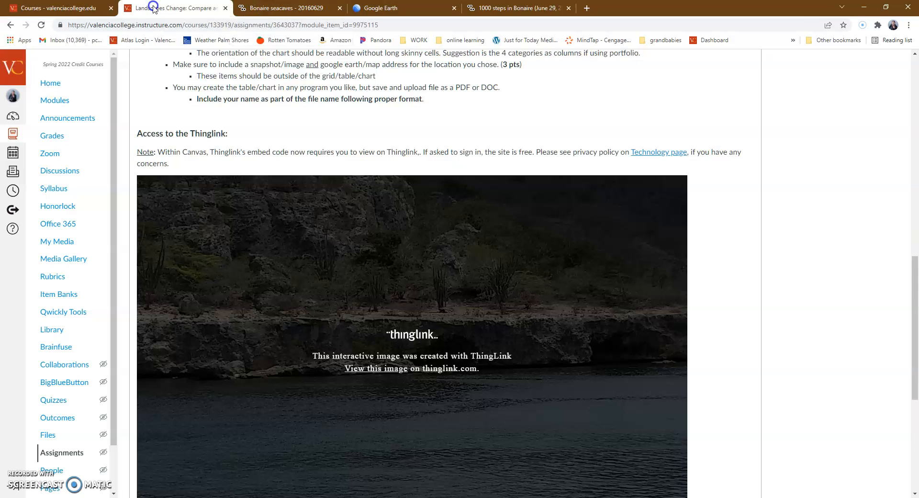
scroll(421, 192, "up", 4)
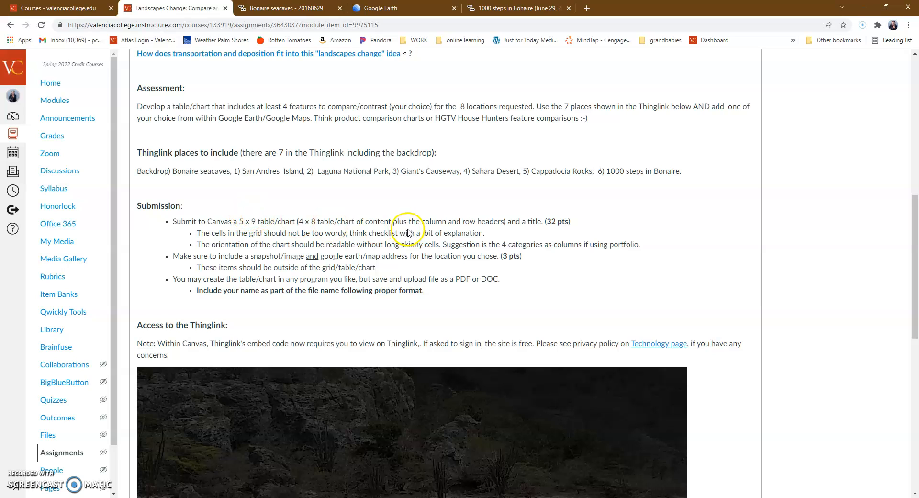
scroll(432, 231, "up", 3)
scroll(432, 232, "up", 4)
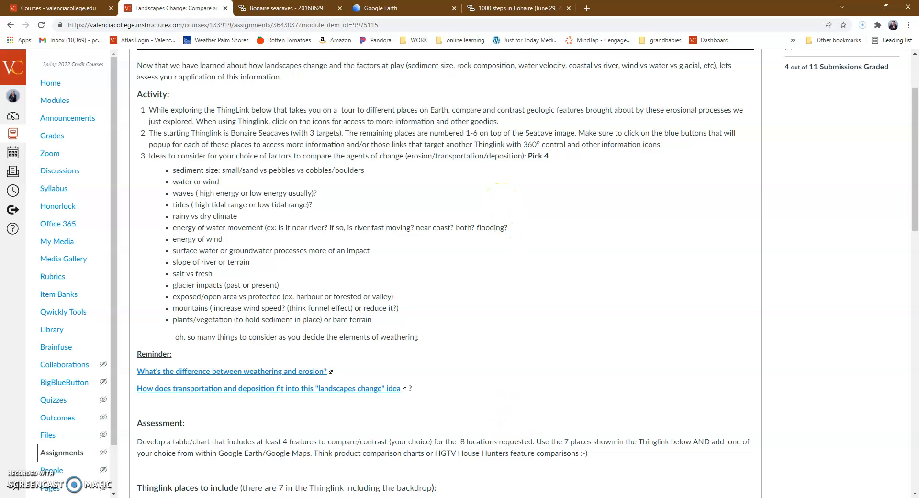
Launch Excel and create a blank workbook.
left_click(11, 493)
scroll(79, 435, "down", 5)
scroll(79, 436, "down", 3)
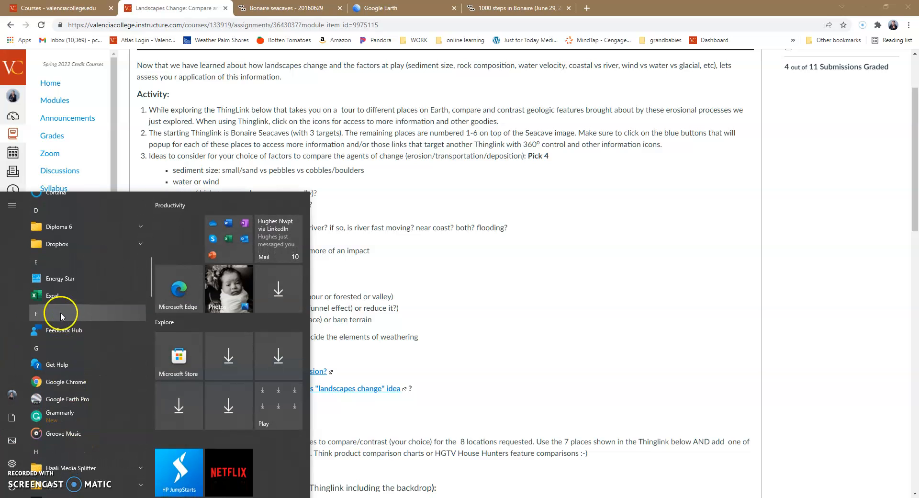
left_click(61, 299)
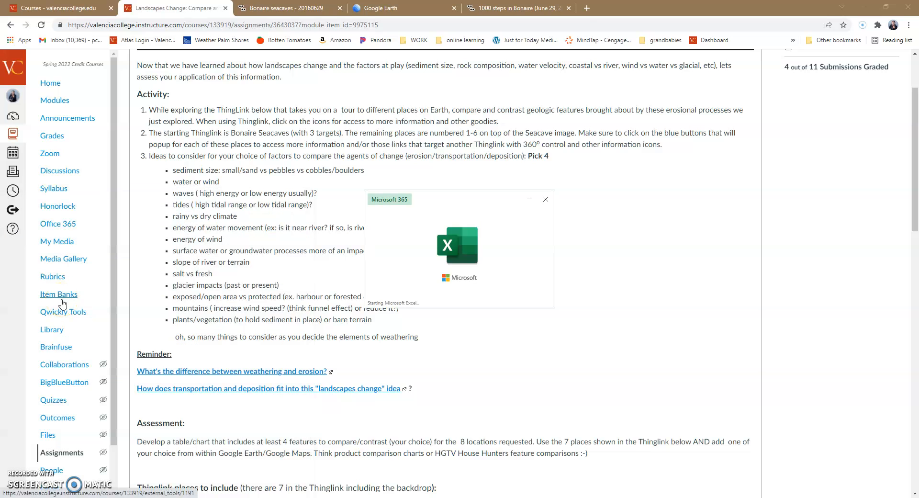
left_click(301, 111)
left_click(299, 112)
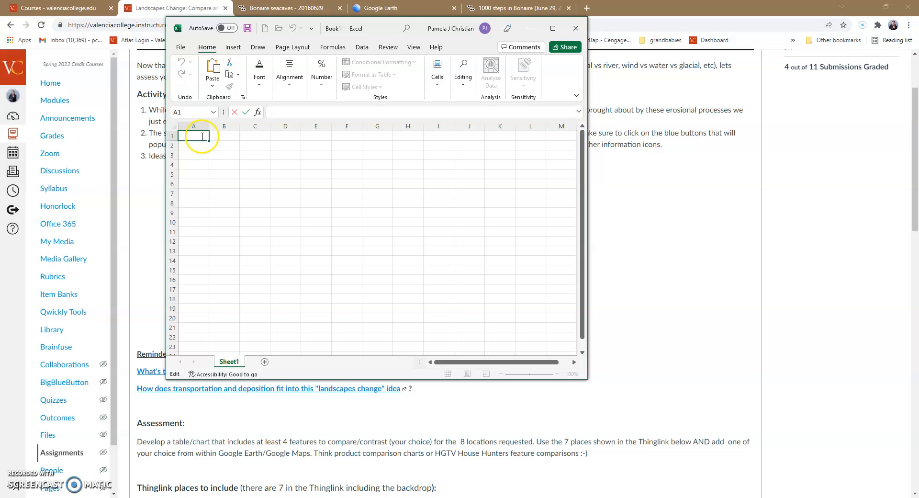
Select the range A1:E9 for the chart grid, then make row 1 taller and column A wider.
left_click(290, 137)
left_click_drag(205, 139, 324, 248)
mouse_move(322, 156)
left_mouse_down()
mouse_move(332, 140)
mouse_move(325, 217)
left_mouse_up()
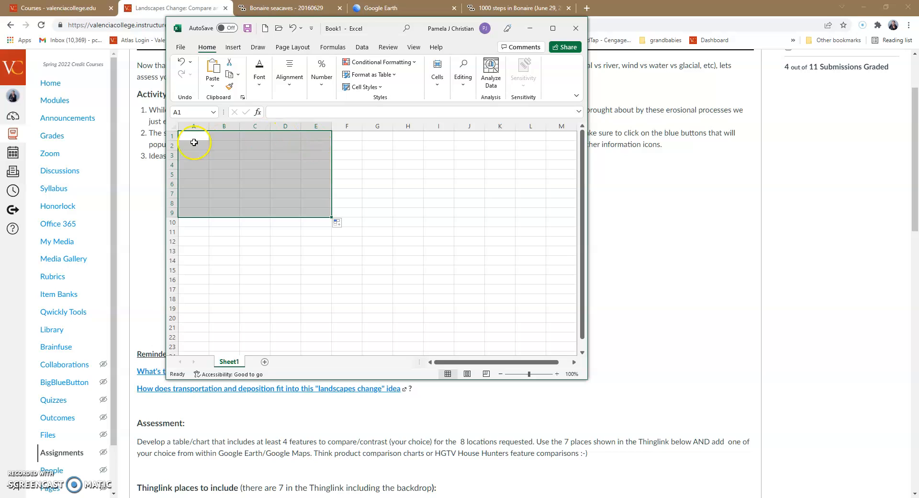
left_click_drag(171, 139, 172, 156)
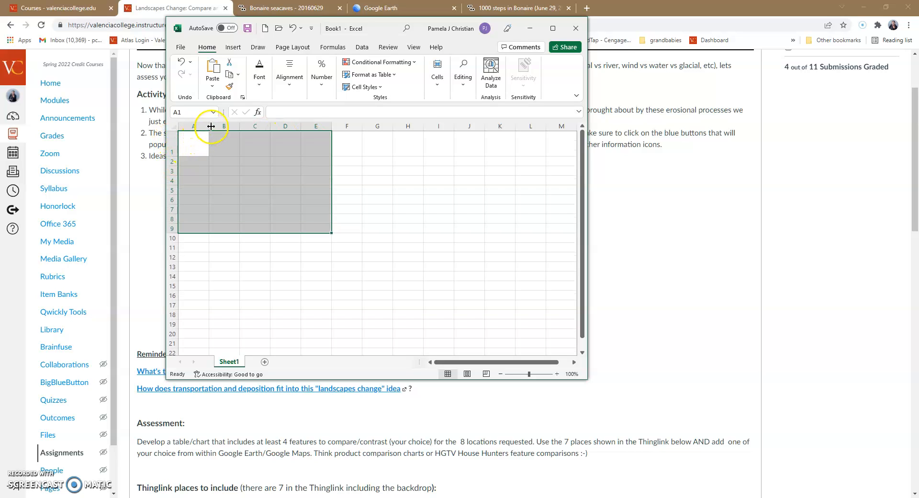
left_click_drag(208, 126, 243, 125)
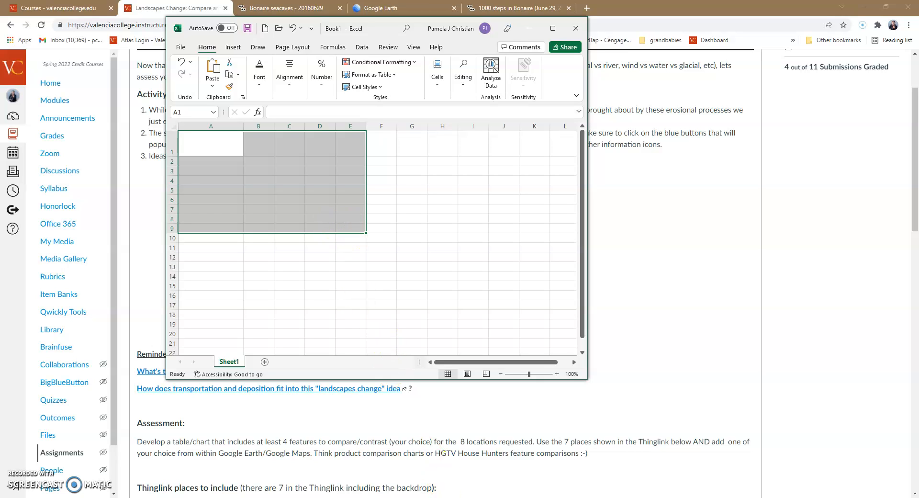
Switch to Word with a new blank document and maximize its window.
right_click(481, 497)
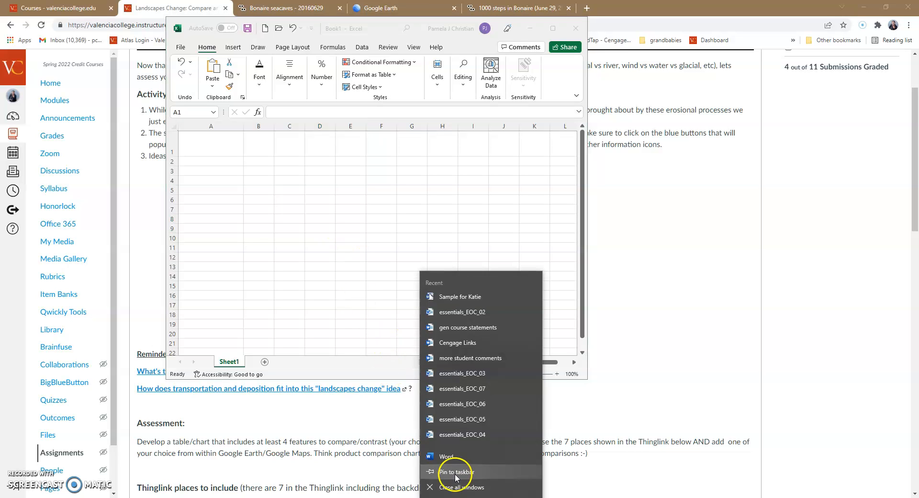
left_click(454, 457)
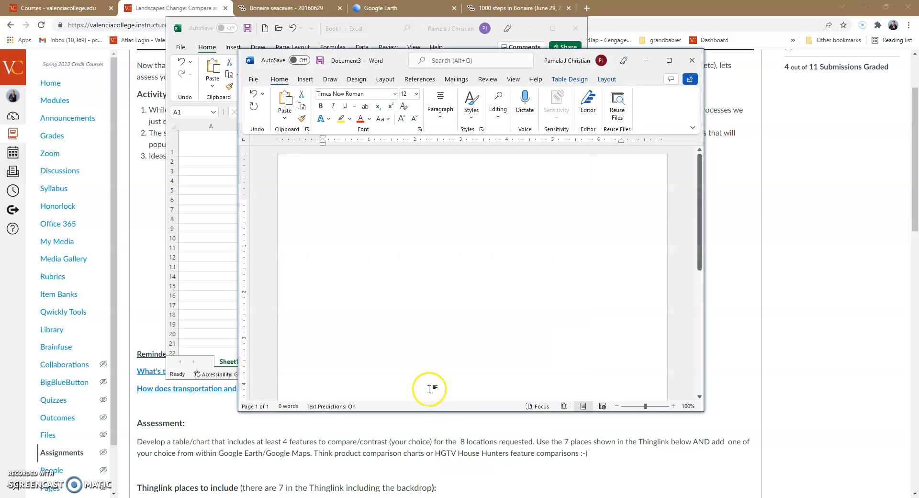
left_click(668, 61)
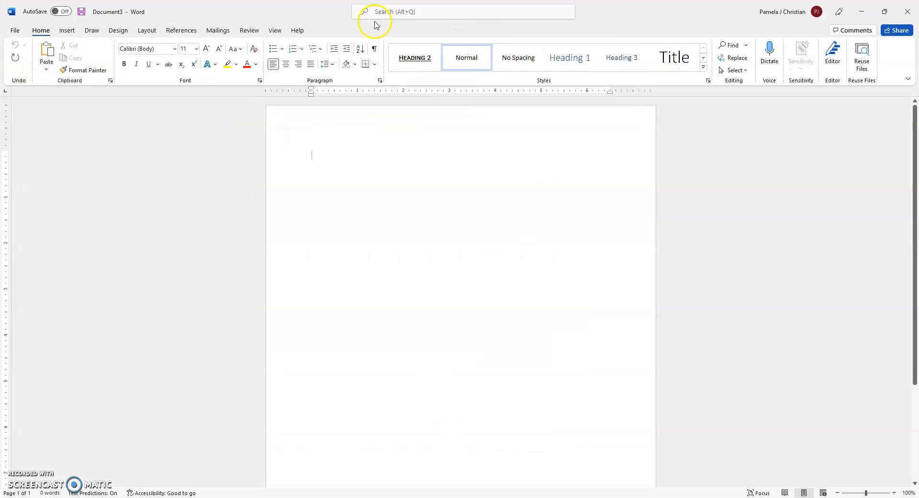
left_click(68, 30)
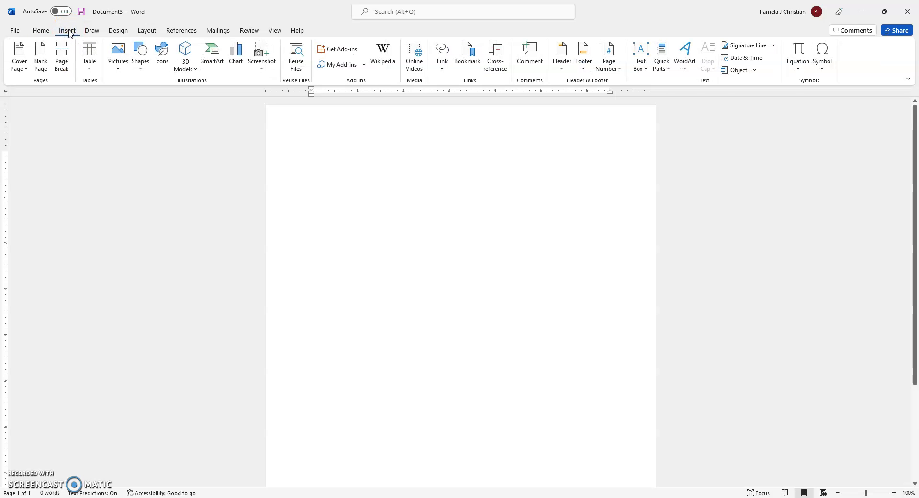
left_click(90, 68)
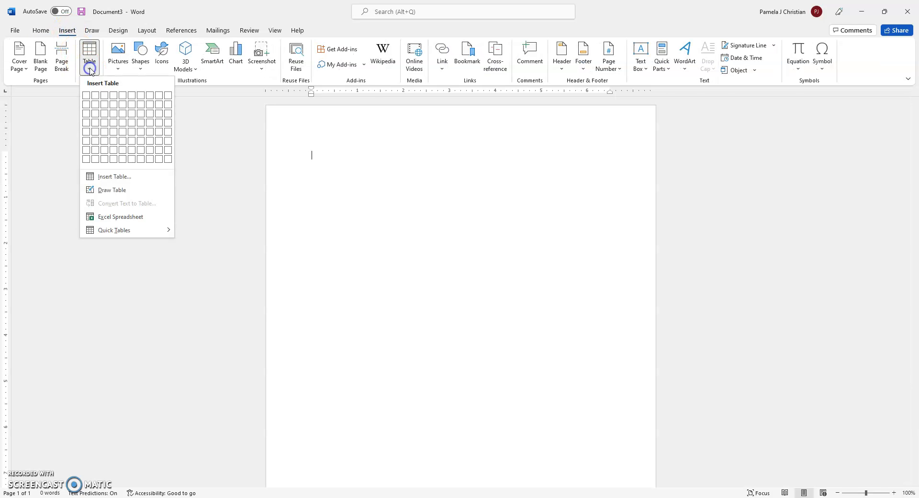
left_click(87, 98)
Switch the document's page orientation to landscape, then set it back to portrait.
left_click(145, 30)
left_click(54, 60)
left_click(67, 111)
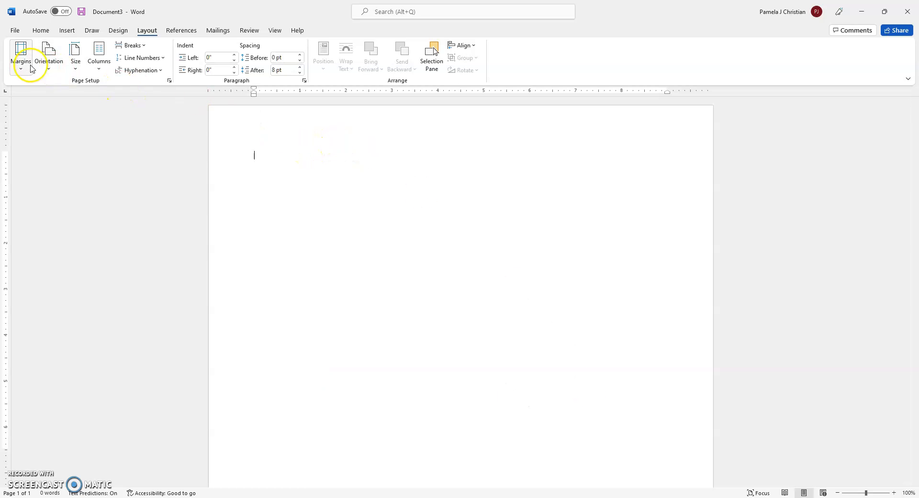
left_click(47, 65)
left_click(50, 88)
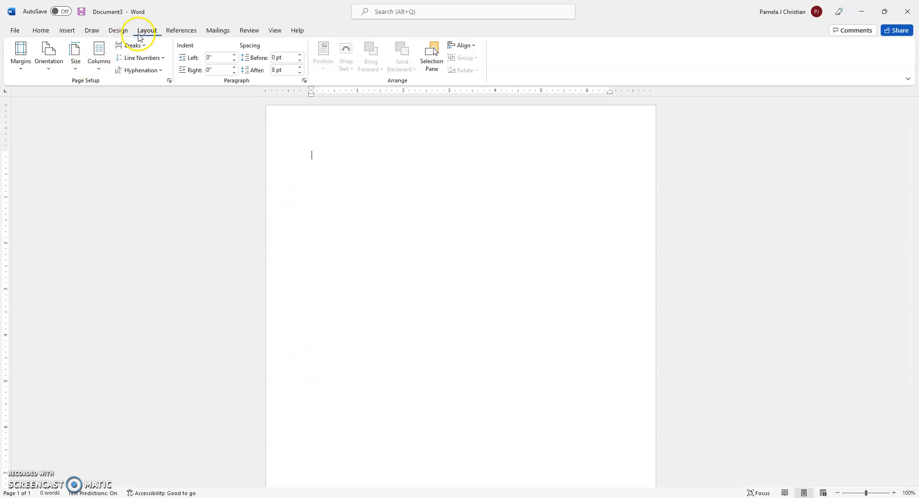
Insert a table with 5 columns and 8 rows, then add one row below its last row.
left_click(69, 31)
left_click(89, 61)
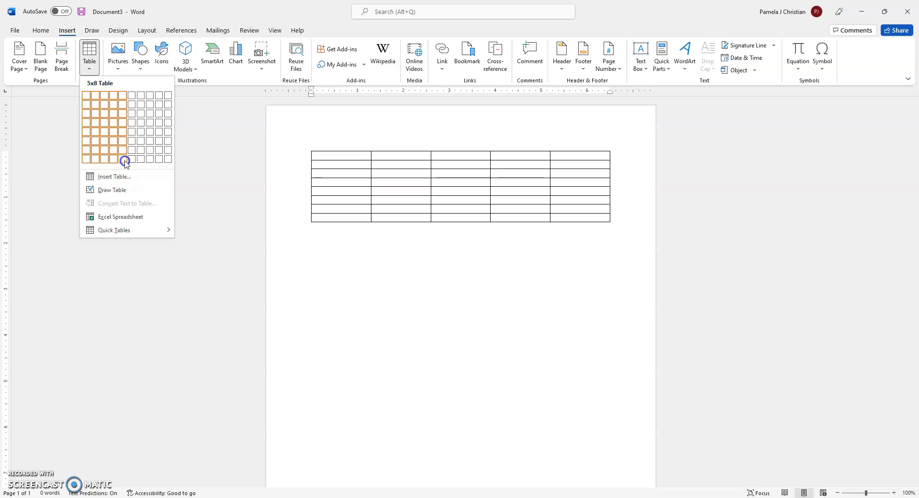
left_click(124, 159)
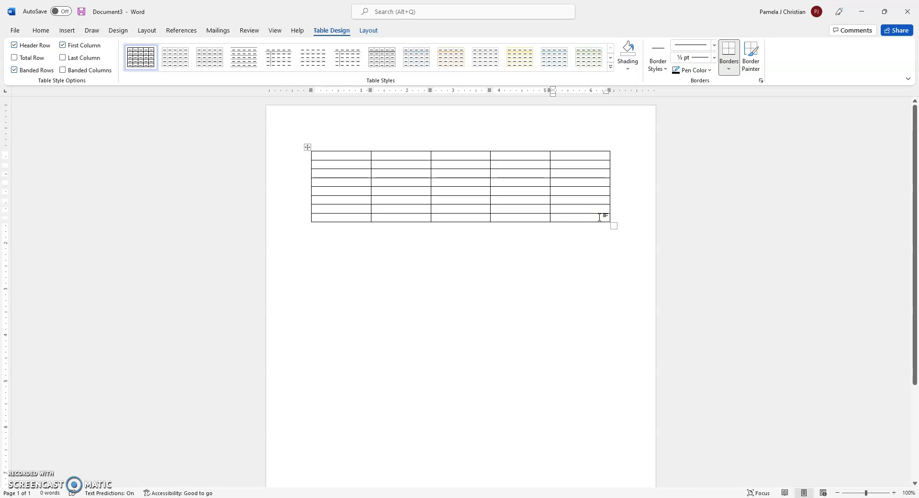
right_click(599, 217)
mouse_move(648, 325)
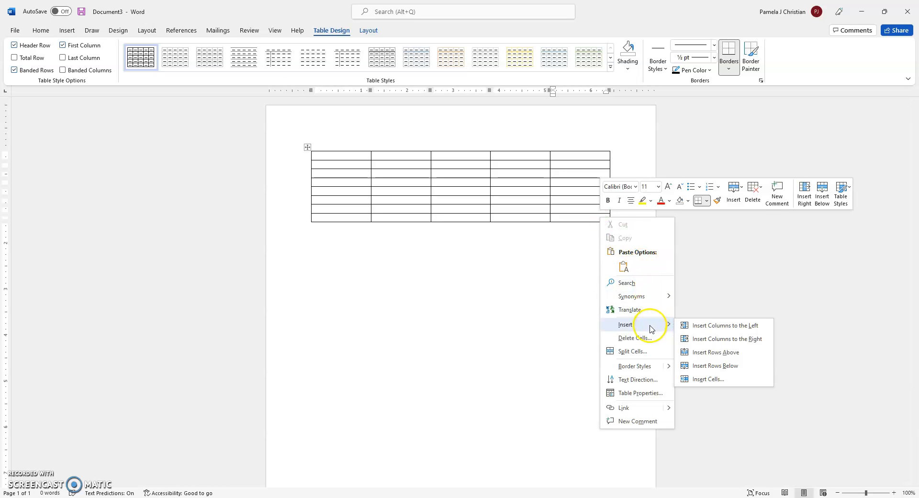
left_click(732, 371)
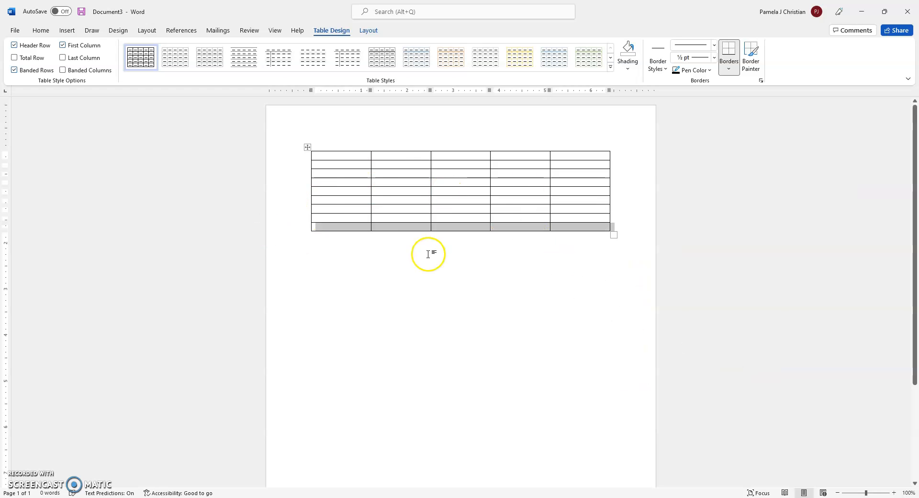
Insert a second table with 5 columns and 9 rows below the first, specifying its size in the Insert Table dialog.
left_click(381, 270)
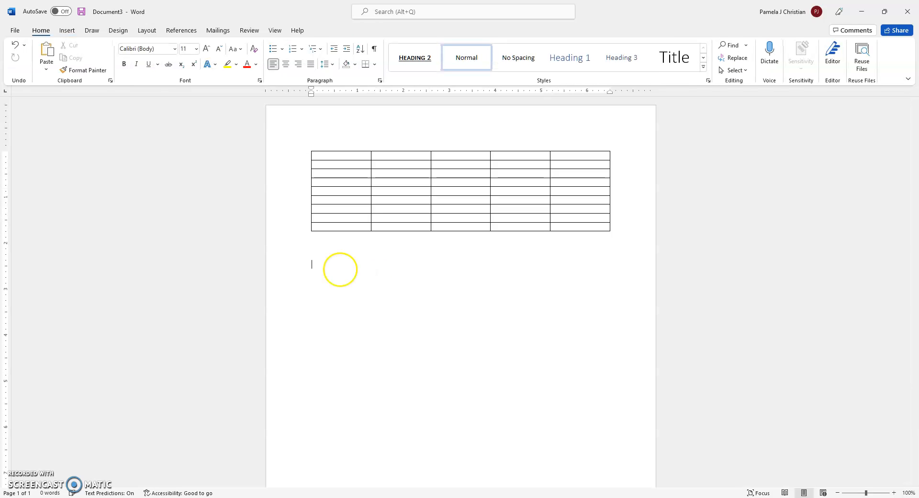
left_click(72, 32)
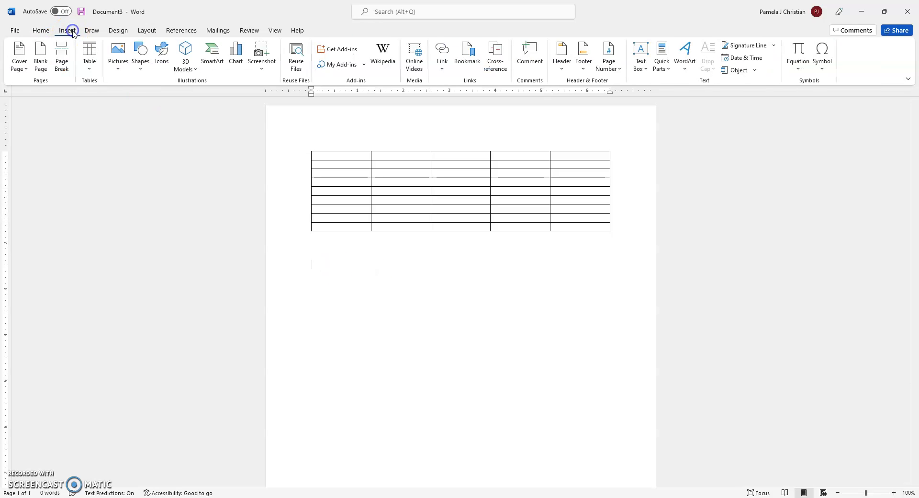
left_click(89, 60)
left_click(97, 177)
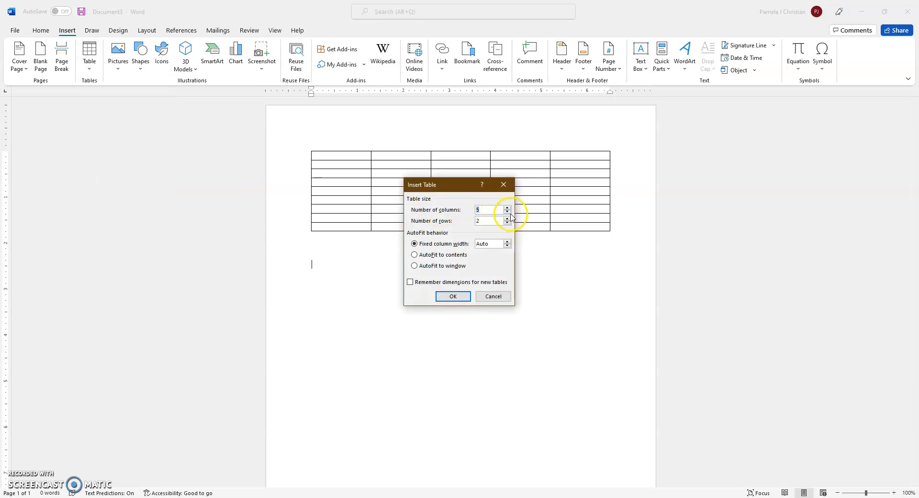
left_click(508, 219)
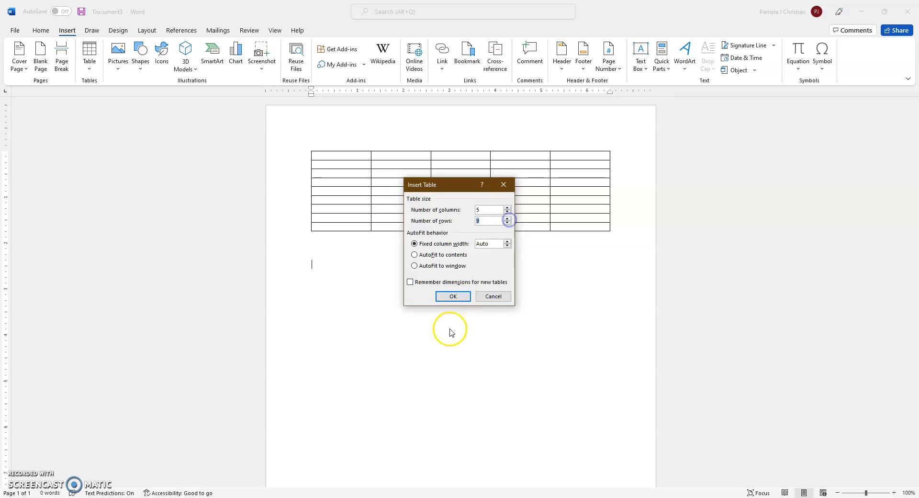
left_click(452, 297)
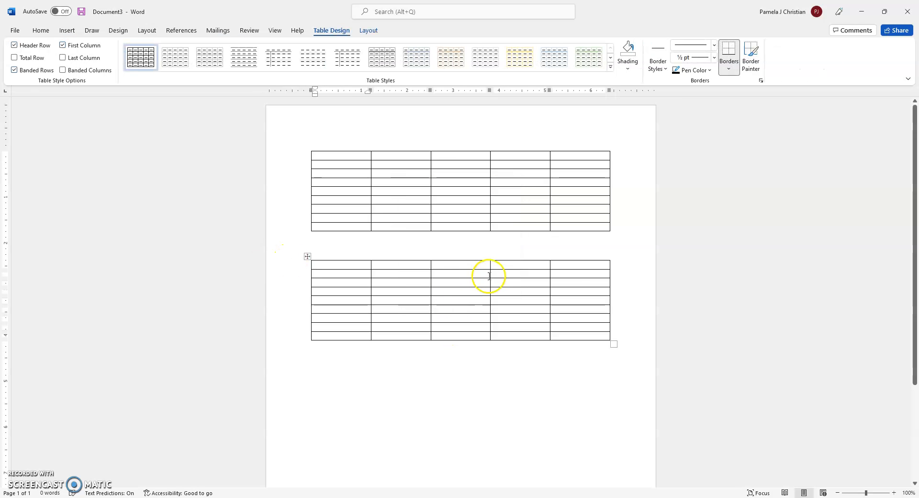
Delete the second table, leaving only the first one on the page.
left_click(308, 257)
left_click(308, 257)
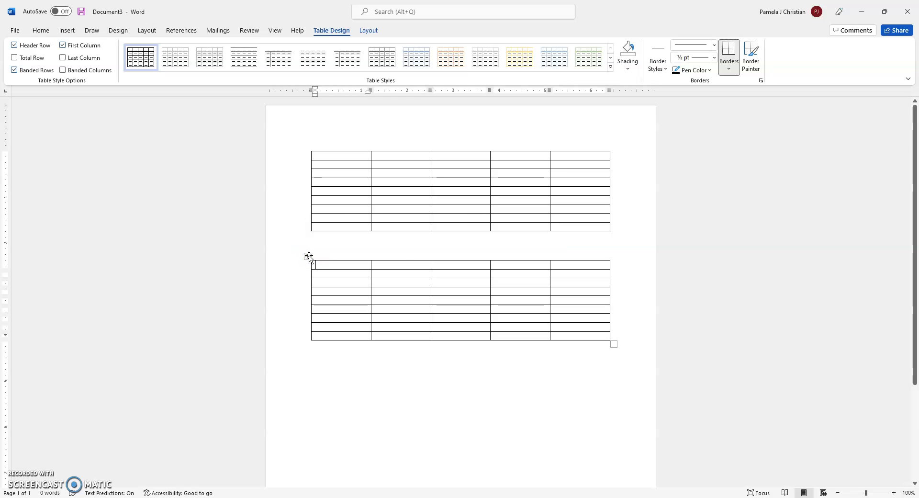
right_click(308, 256)
left_click(340, 333)
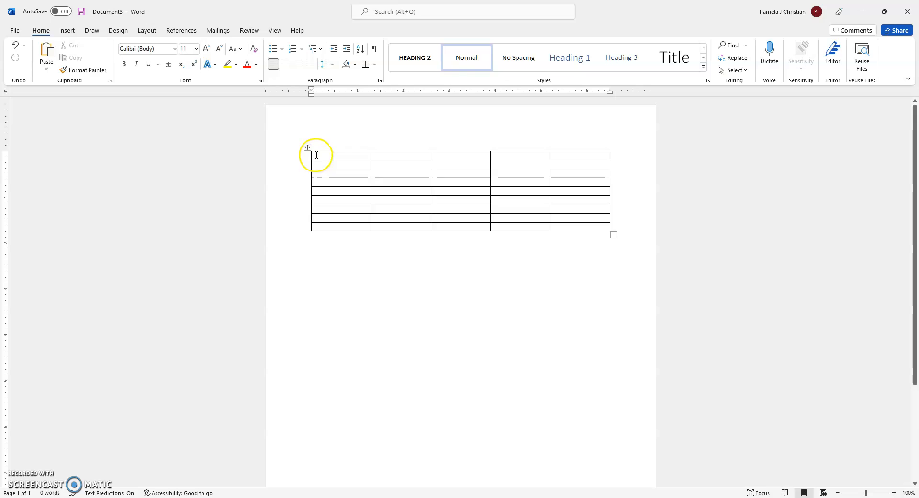
Distribute the remaining table's rows evenly and increase the height of all nine rows to 0.5 inches.
left_click_drag(316, 155, 324, 228)
right_click(333, 173)
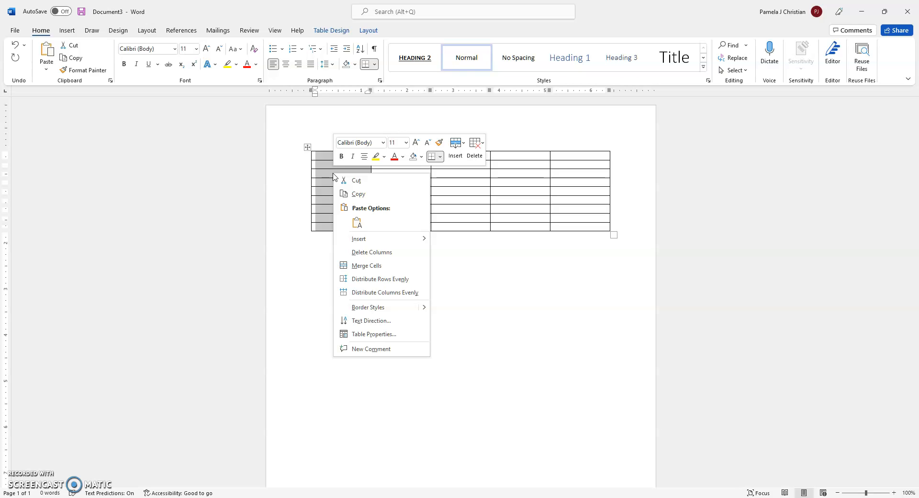
left_click(384, 280)
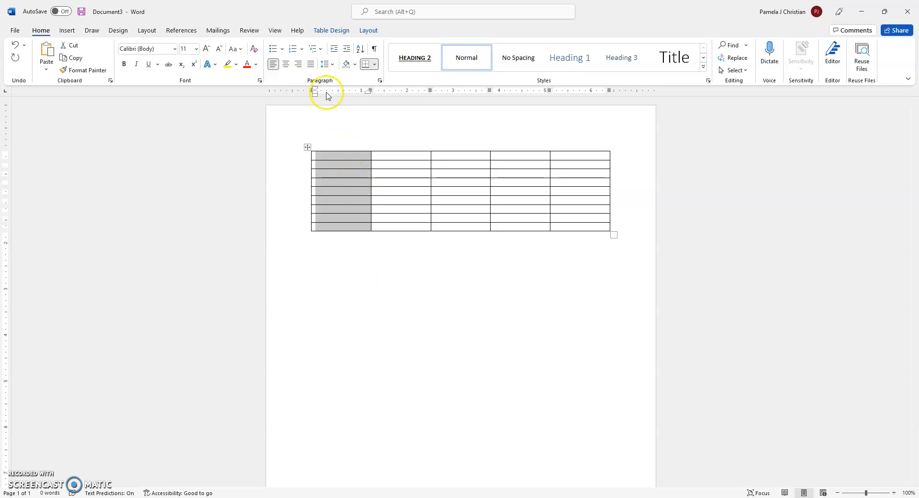
left_click(335, 30)
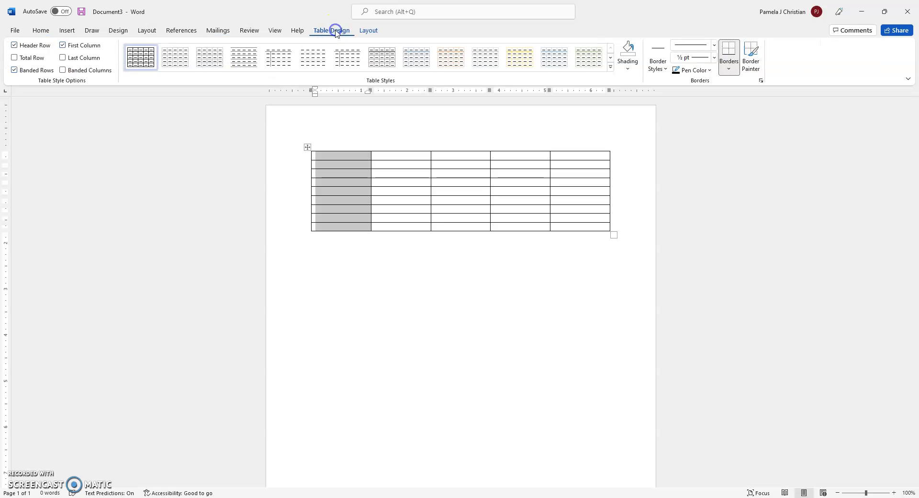
left_click(369, 31)
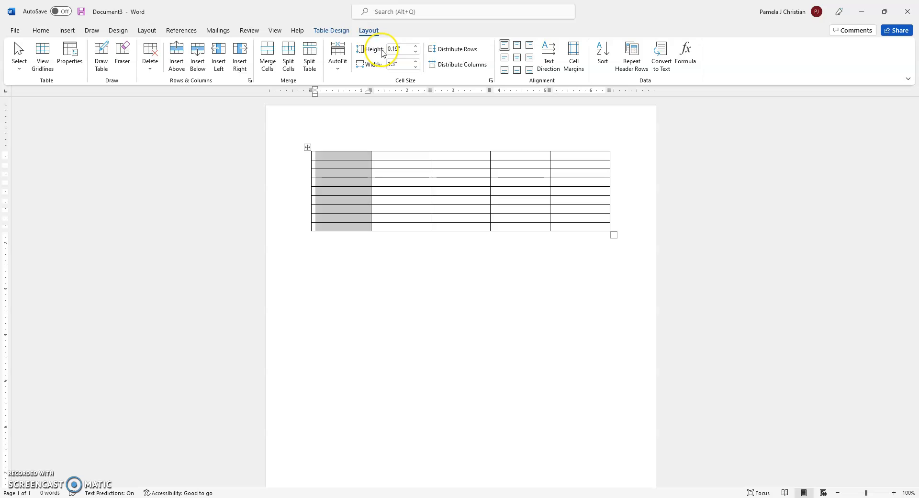
left_click(416, 47)
left_click(416, 47)
left_click(416, 47)
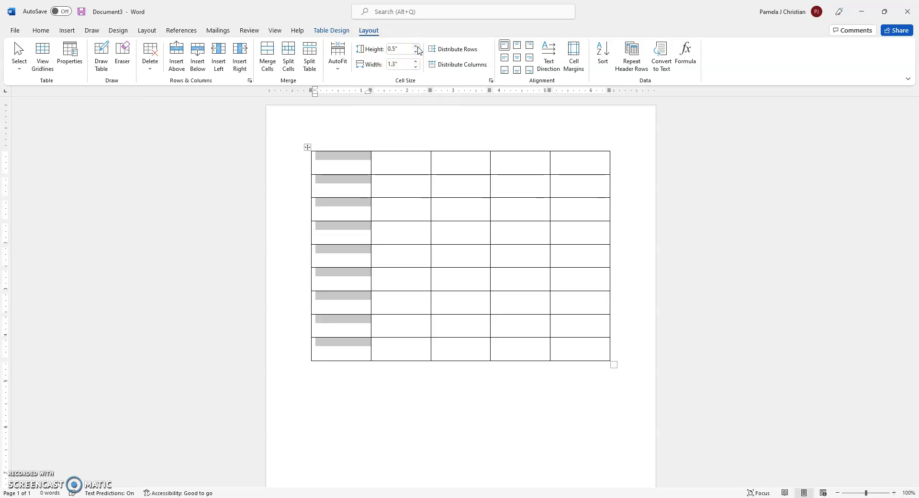
left_click(502, 410)
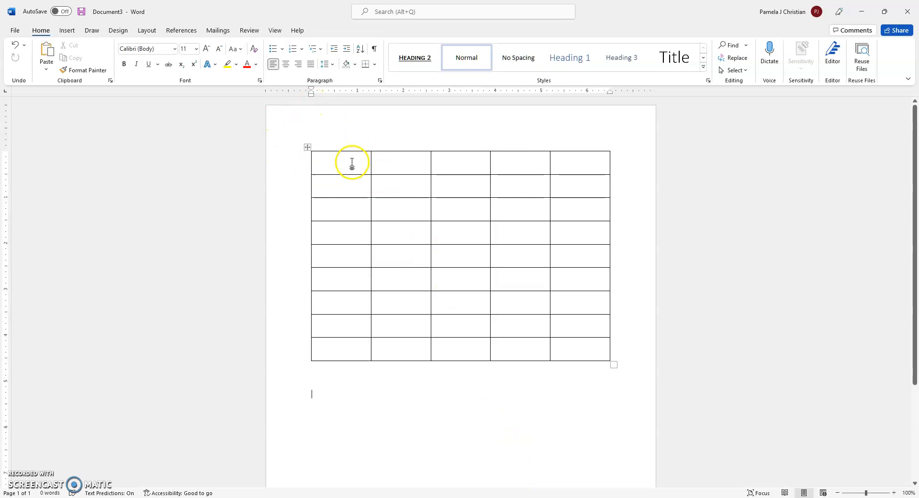
Add line breaks and a long unbroken string of filler text to the last cell of the table's first row.
left_click(601, 160)
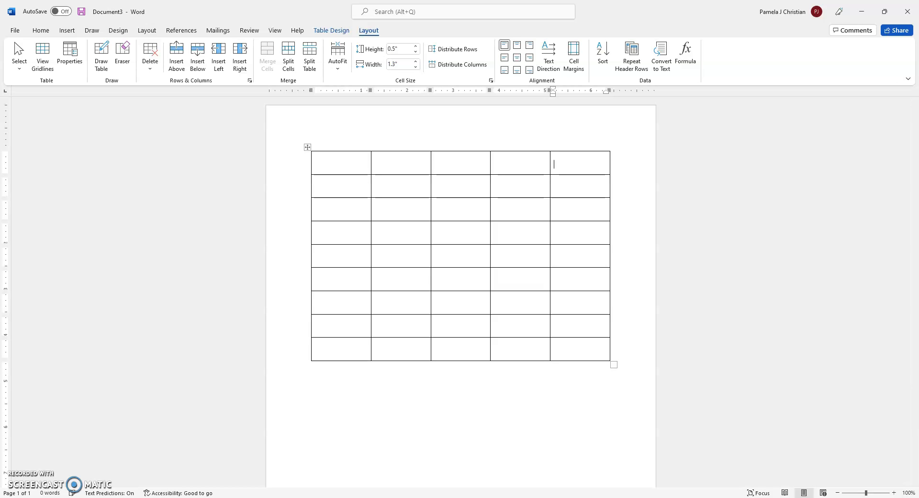
key("Return")
key("Return")
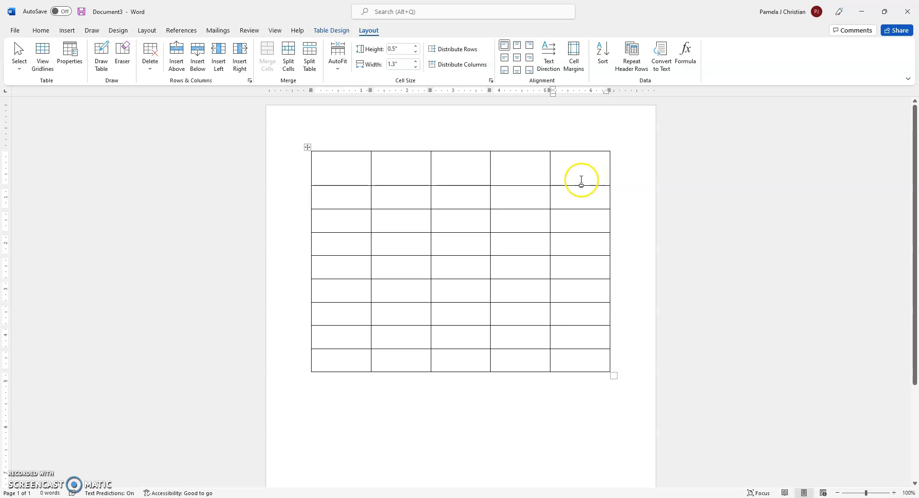
left_click(561, 165)
type("x")
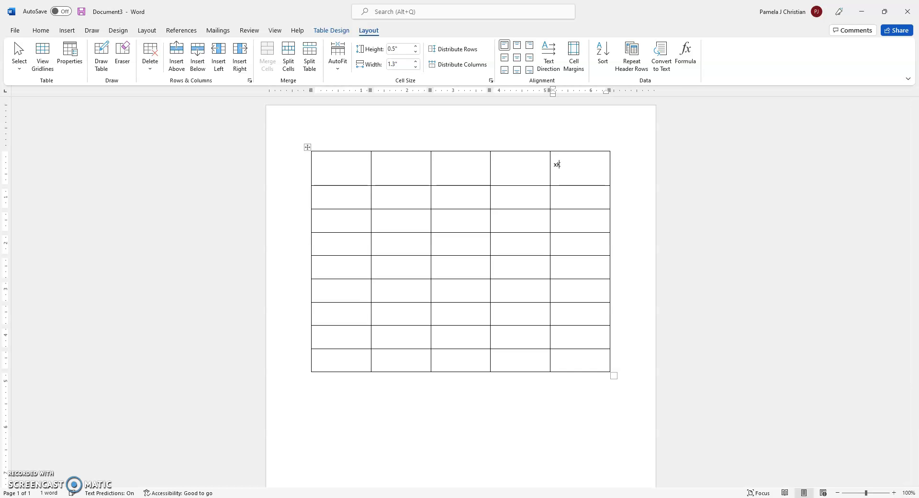
type("KxjKjxlKjlAKJlJSlkZJXlkJxlkjdlkasjd")
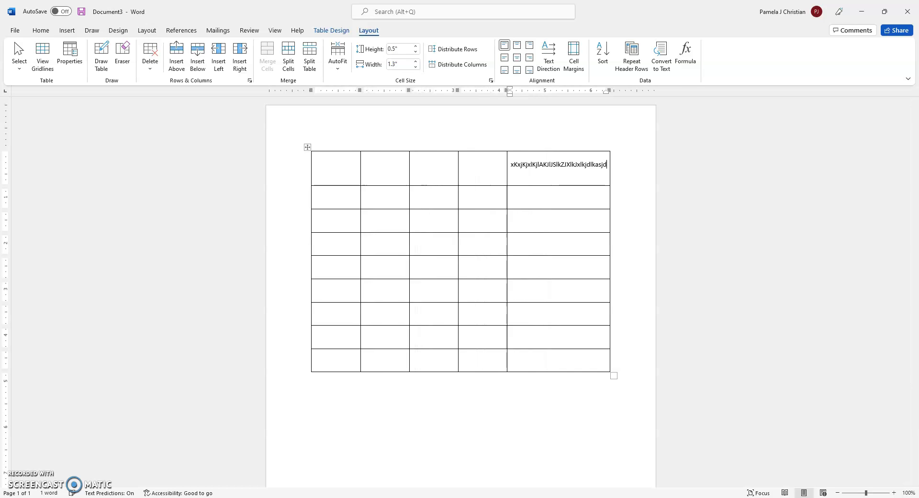
type("ksjdksjdlkasjdlsajkjdksajdlas")
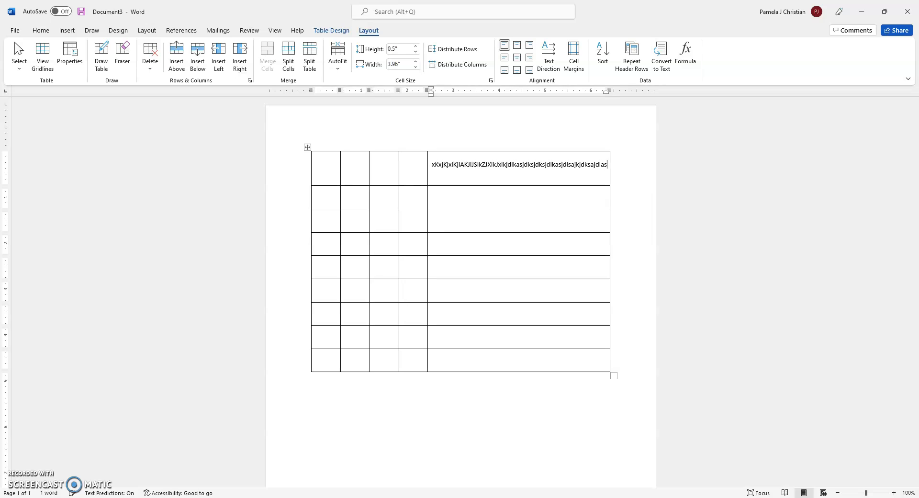
Examine the column, cell and cell option settings in Table Properties for the cell with the filler text, then cancel.
left_click(571, 167)
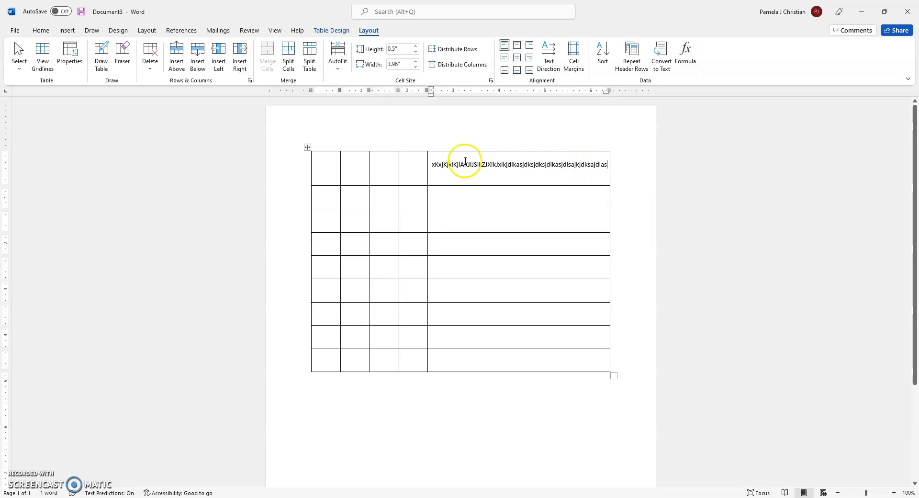
right_click(510, 168)
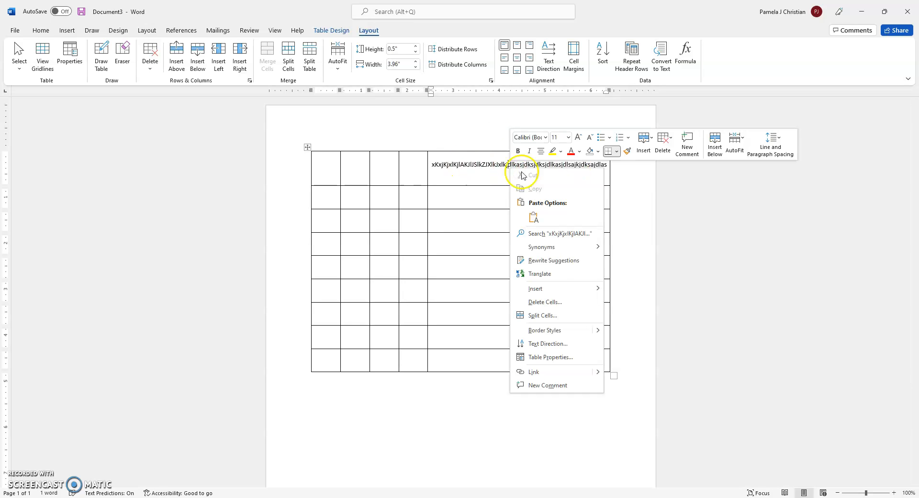
left_click(556, 360)
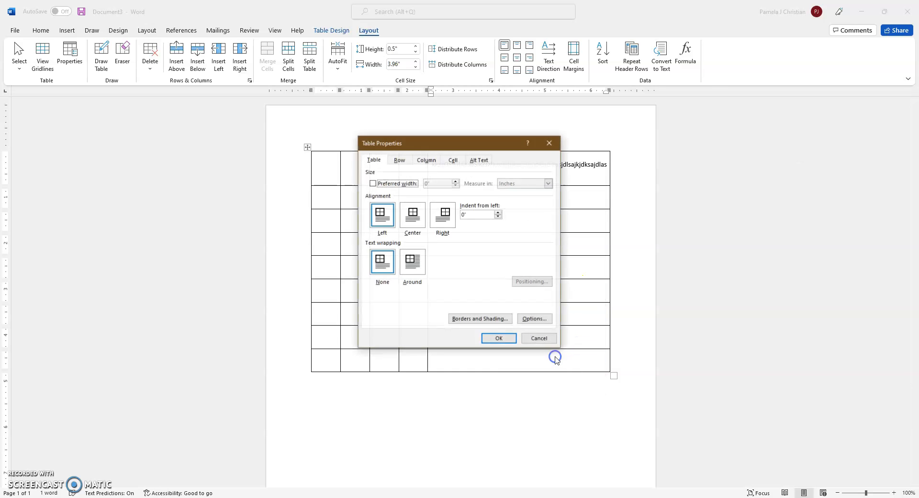
left_click(425, 160)
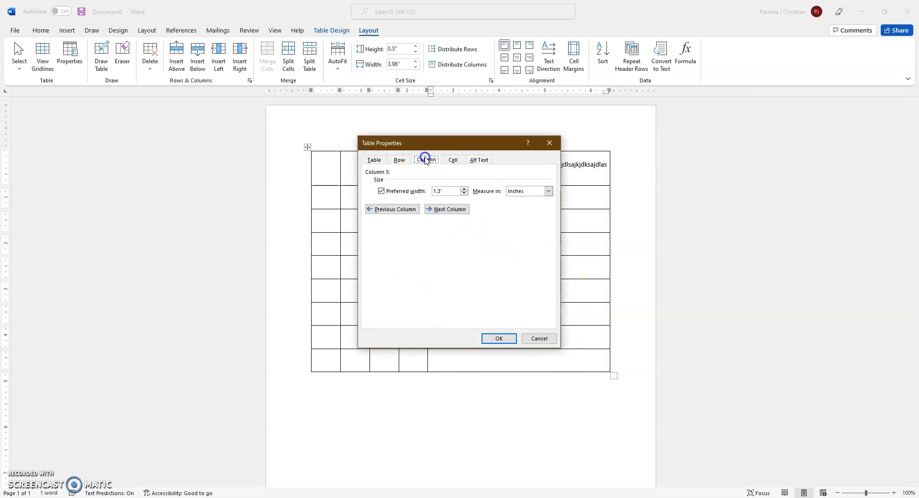
left_click(455, 160)
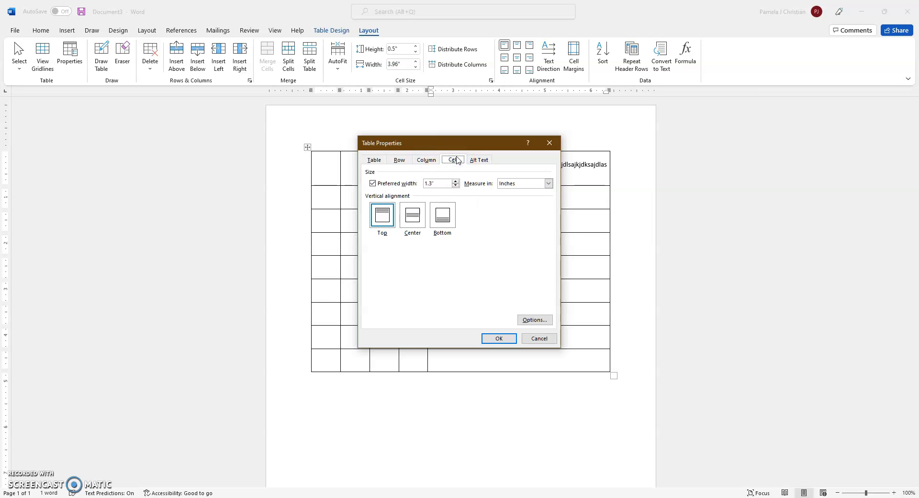
left_click(545, 320)
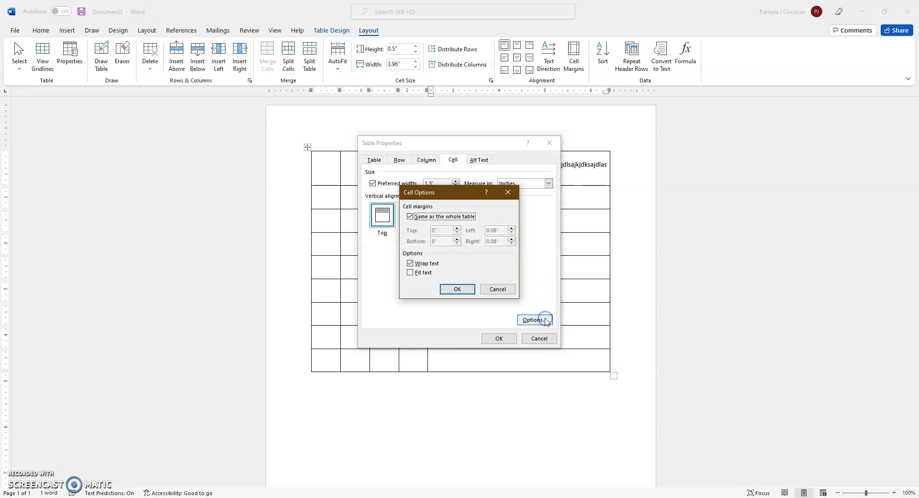
left_click(497, 288)
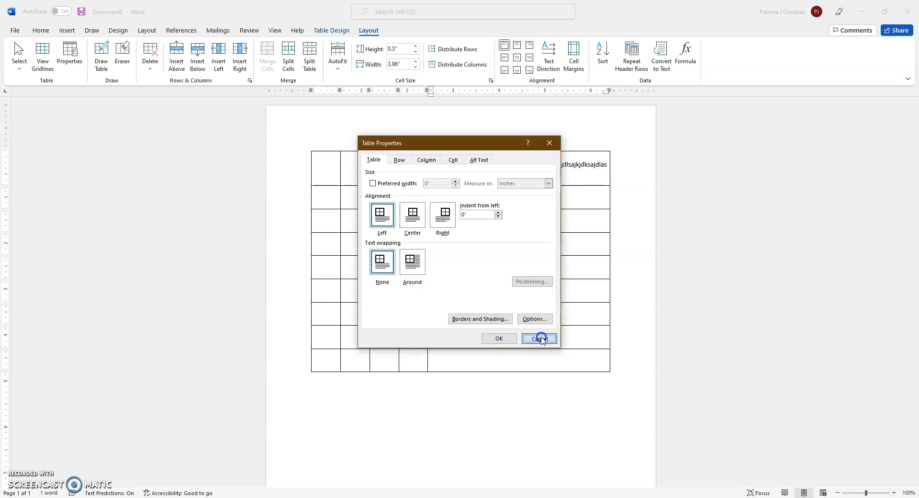
left_click(540, 338)
Turn off automatic resizing to fit contents for the table.
right_click(519, 171)
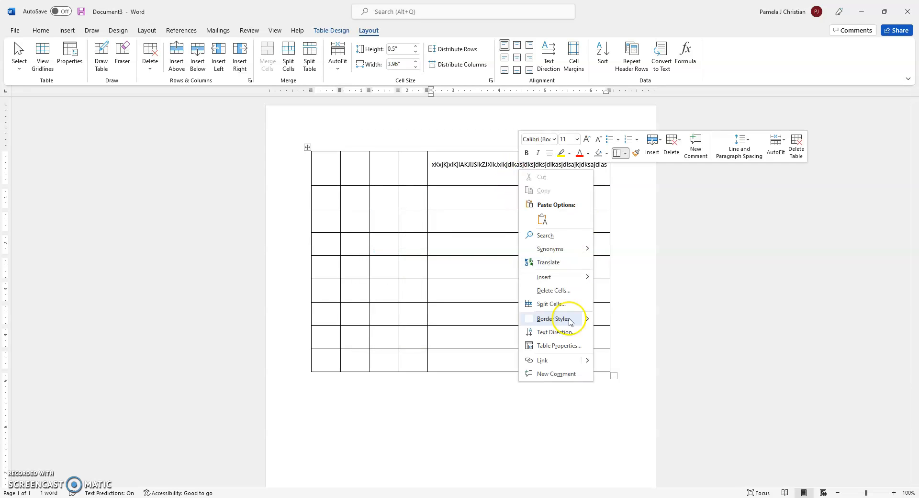
left_click(559, 345)
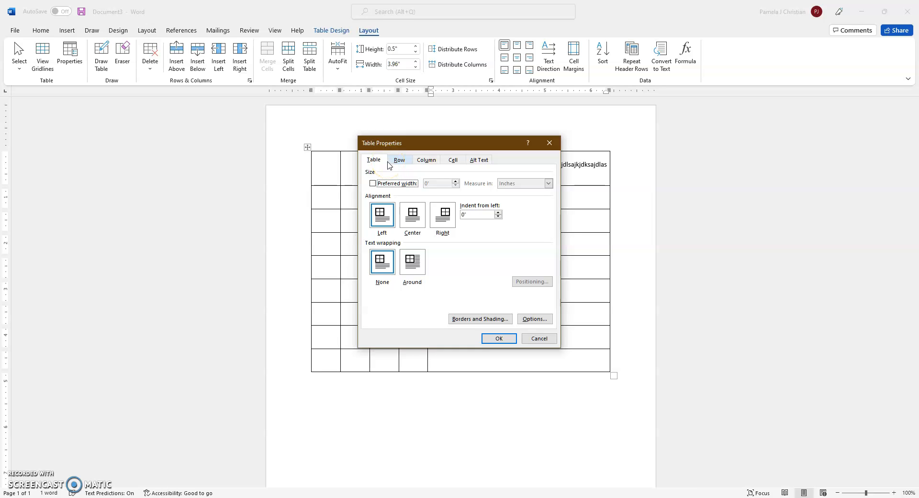
left_click(503, 320)
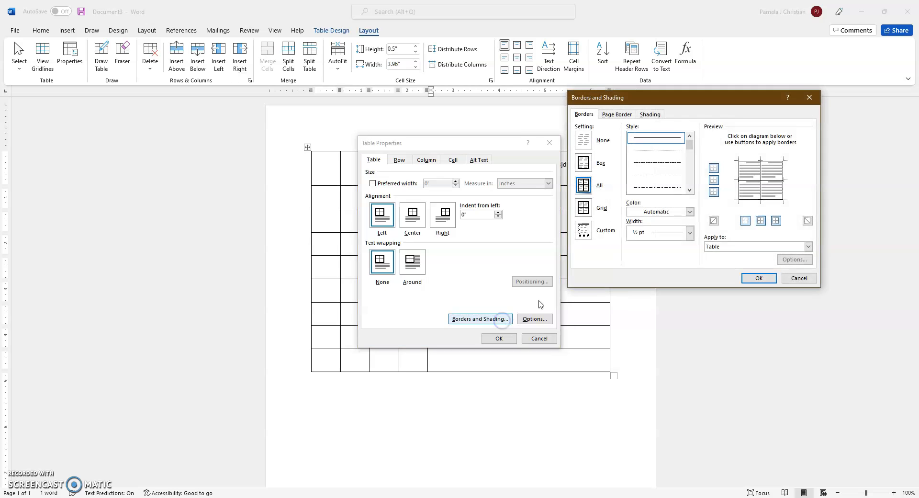
left_click(792, 277)
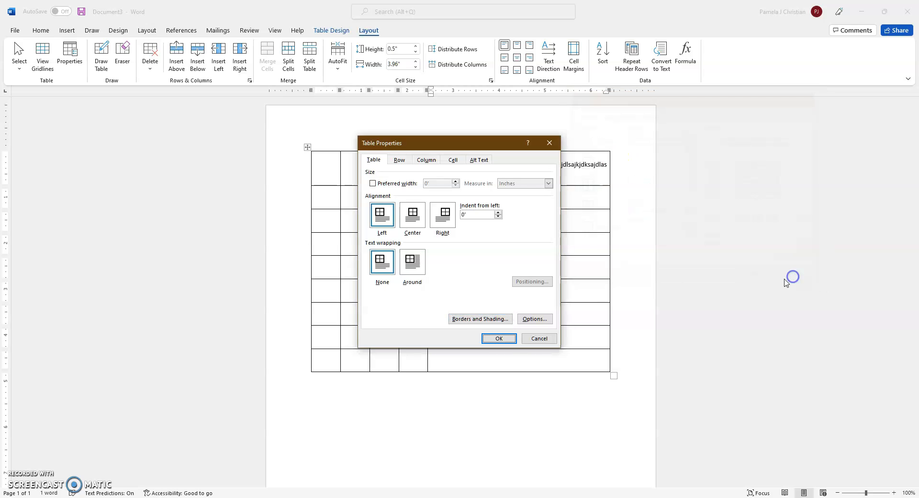
left_click(533, 320)
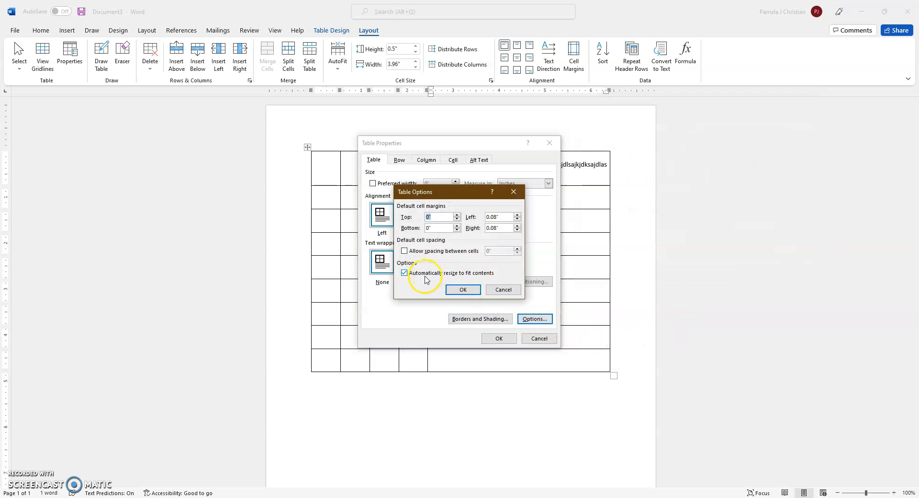
left_click(404, 273)
left_click(463, 289)
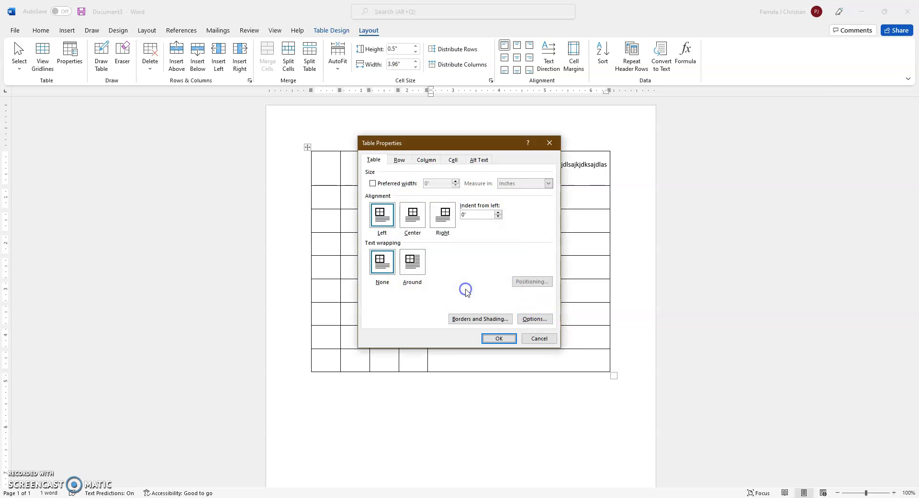
left_click(500, 339)
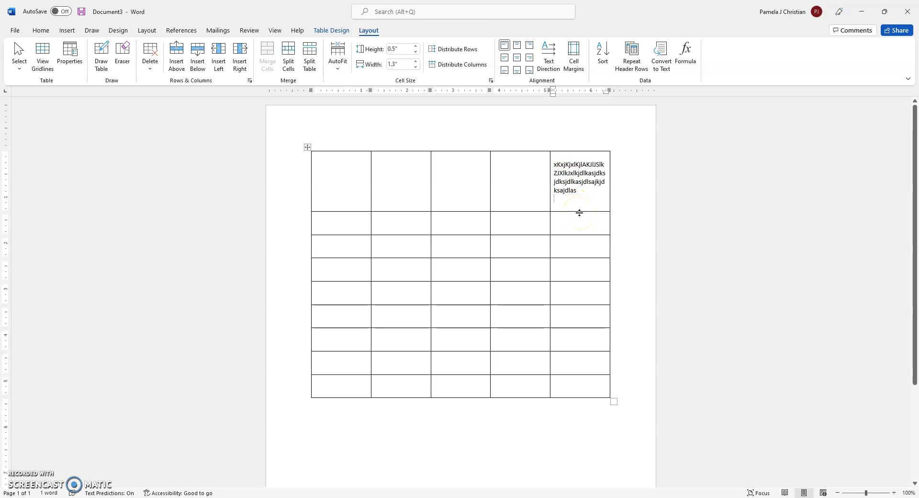
Undo the automatic resizing change, the filler text and line breaks, and the last row height increase.
key("ctrl+z")
key("ctrl+z")
key("ctrl+z")
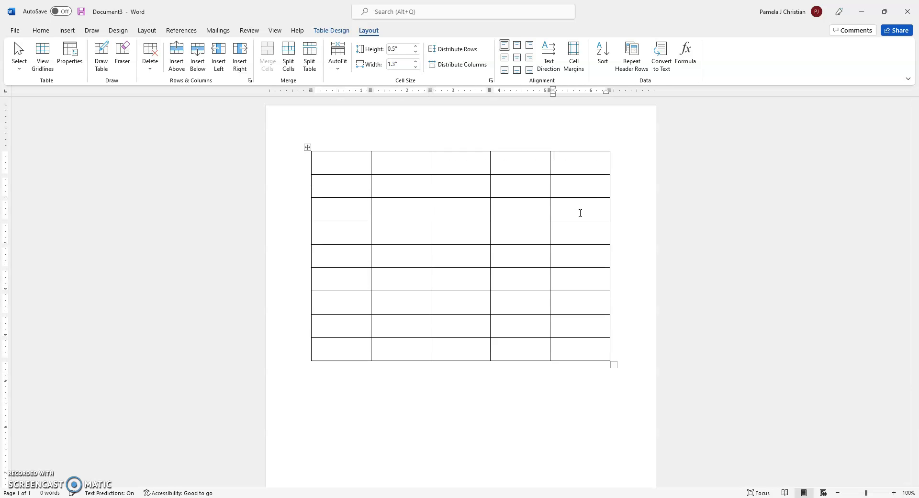
key("ctrl+z")
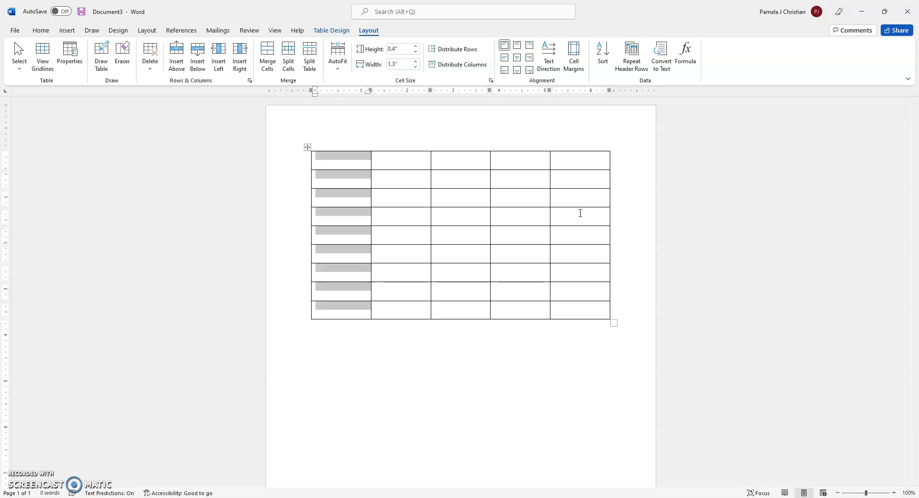
left_click(586, 366)
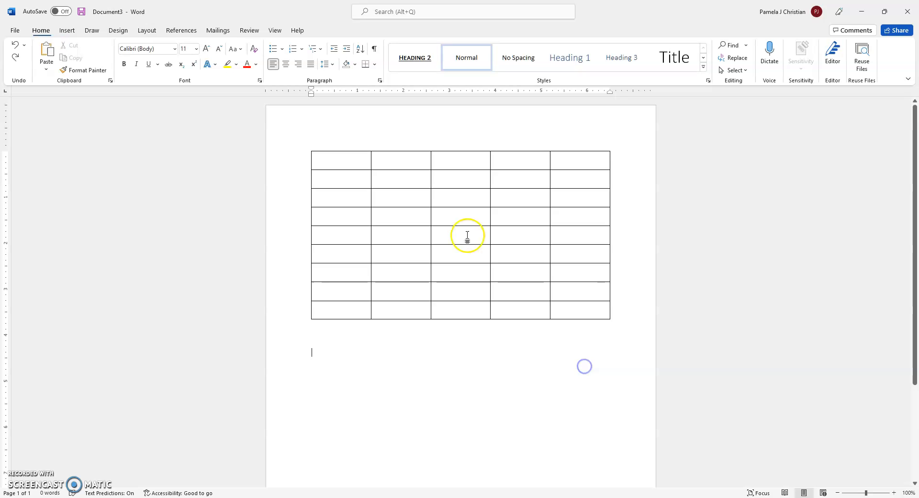
Enter the headings Tidal range, sediment, Dry/rainy and vegetation in the first row, from the second to the fifth column.
left_click(400, 160)
left_click(452, 160)
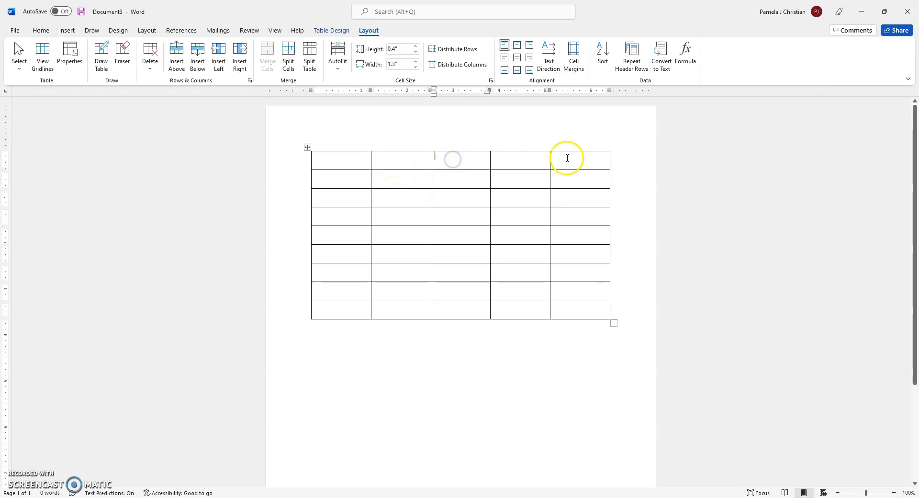
left_click(402, 162)
type("t")
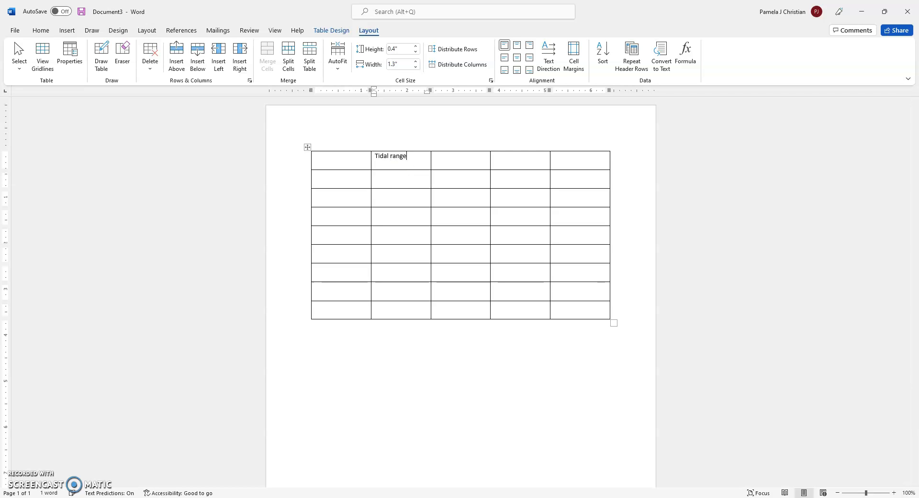
left_click(449, 165)
type("sed")
left_click(518, 161)
left_click(570, 156)
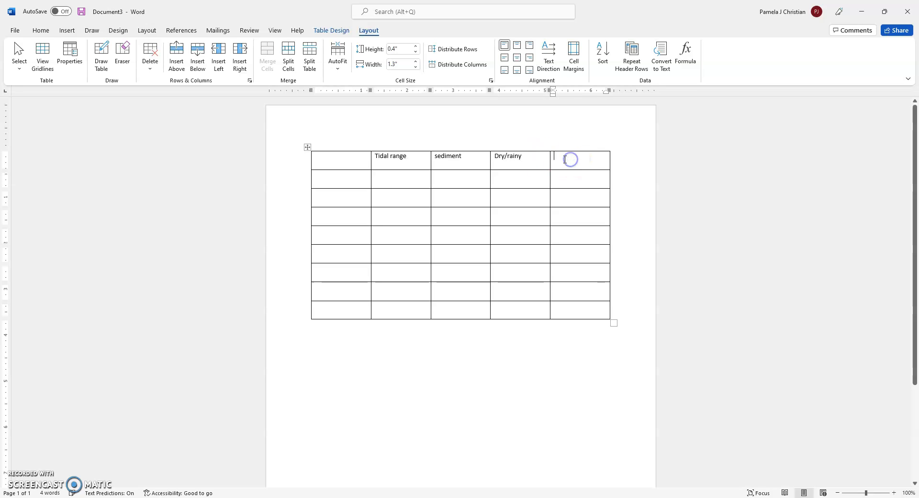
type("vegetation")
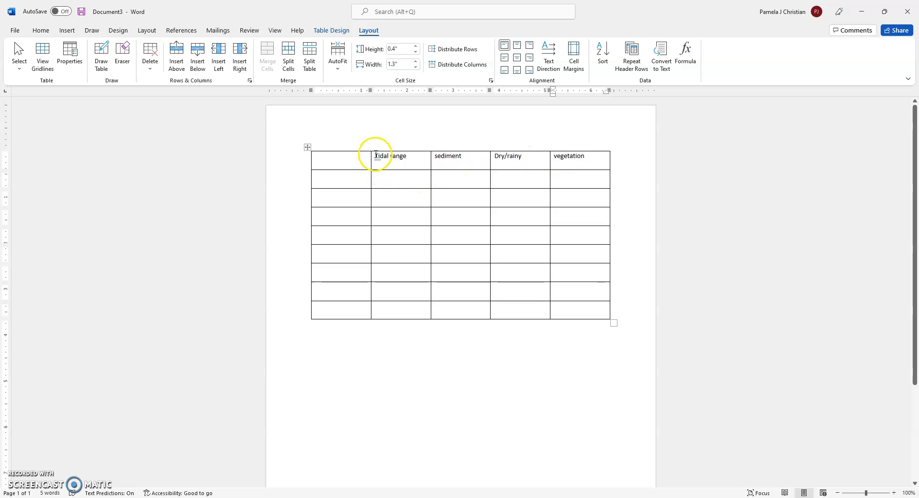
Centre the four headings, from Tidal range to vegetation, horizontally and vertically in their cells.
left_click_drag(375, 154, 647, 160)
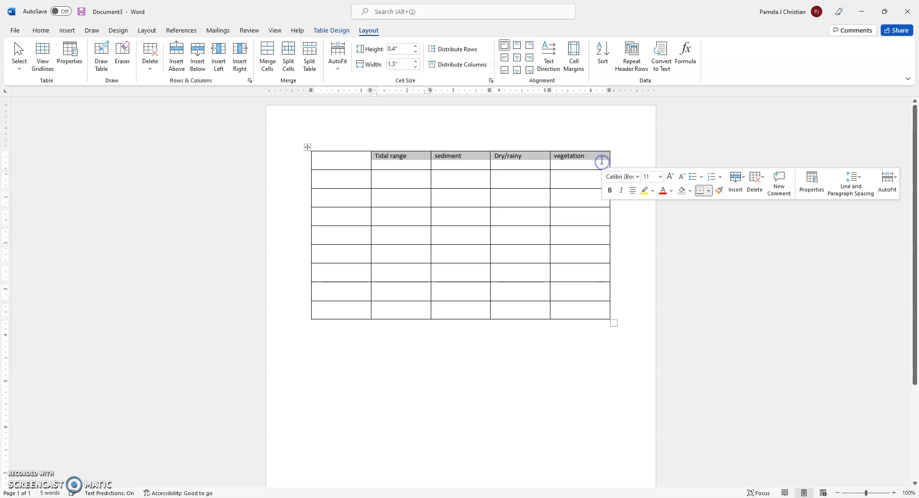
left_click(321, 30)
left_click(364, 33)
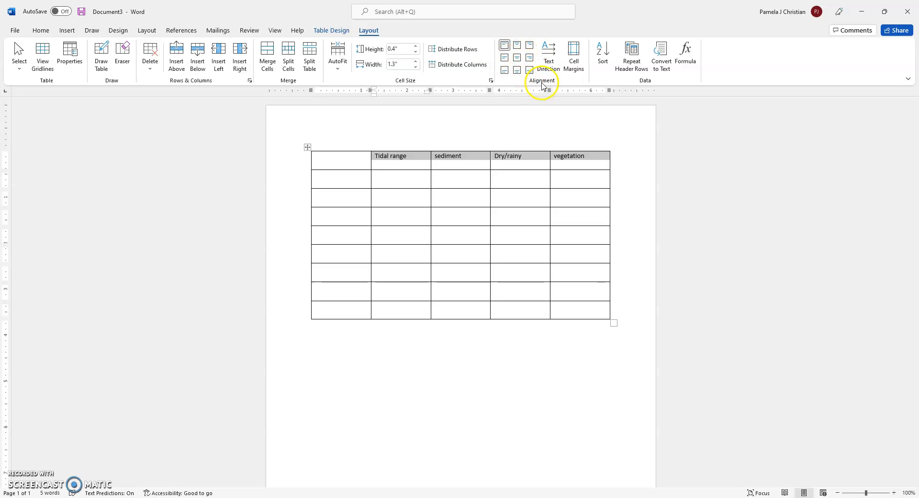
left_click(517, 58)
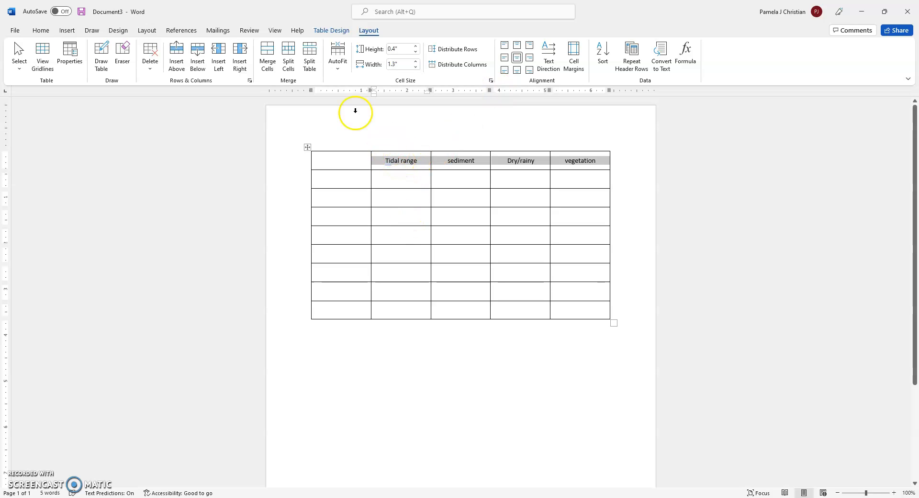
Merge the four heading cells into one, view the cell splitting options without applying them, and undo the merge.
left_click(267, 61)
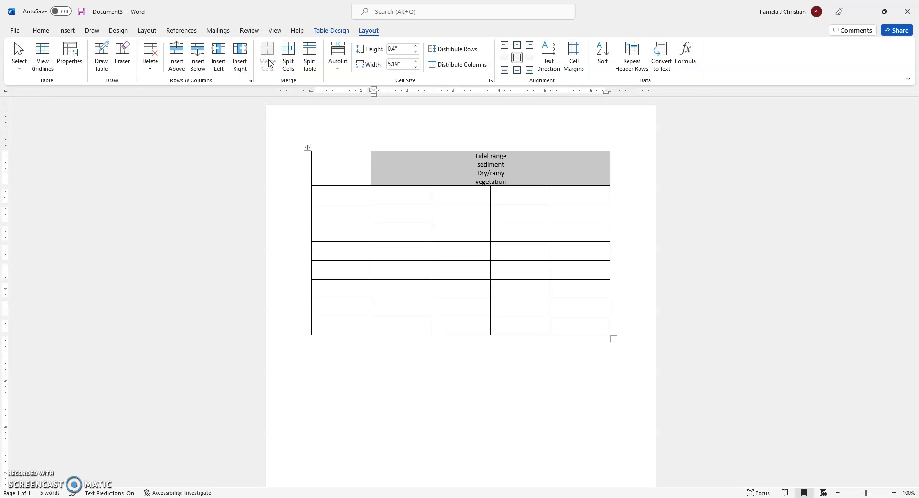
left_click(290, 62)
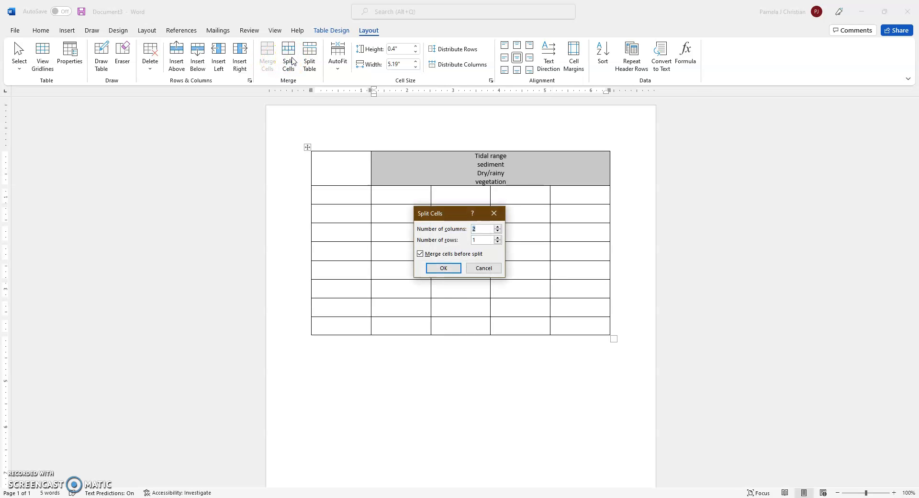
left_click(482, 267)
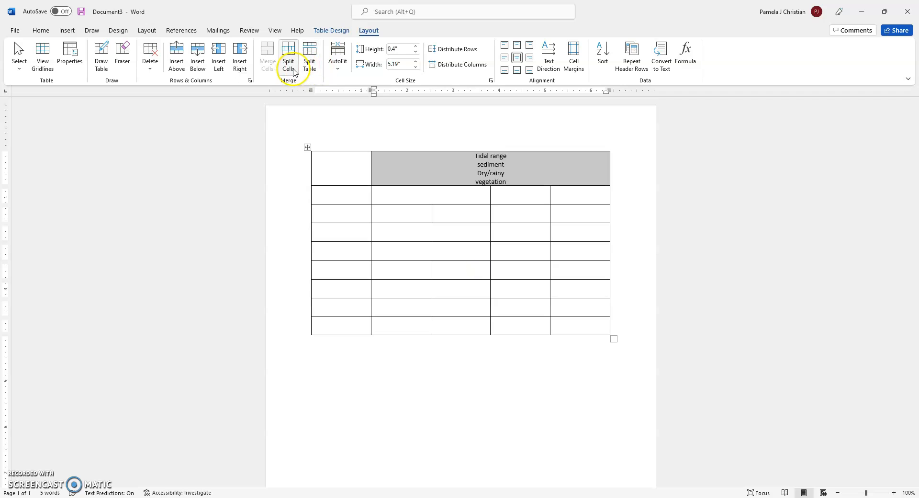
key("ctrl+z")
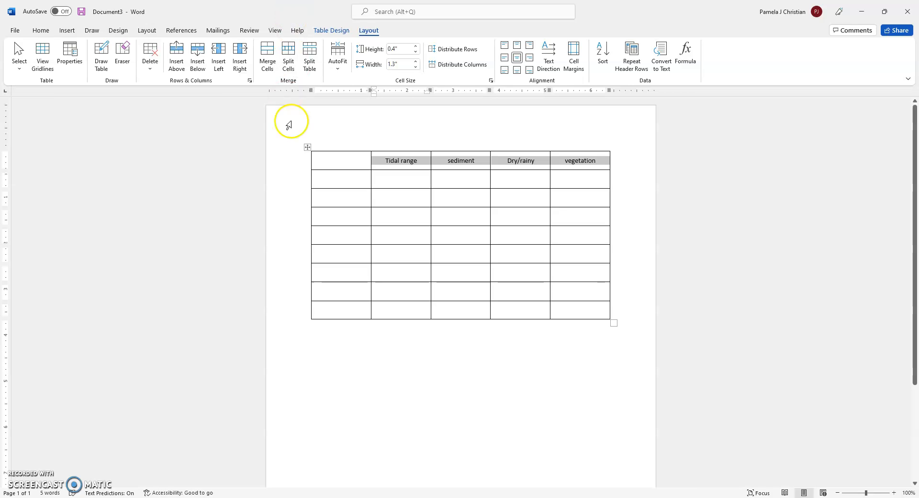
Label the second and third rows Bonaire seacaves and Cappadocia in the first column.
left_click(341, 178)
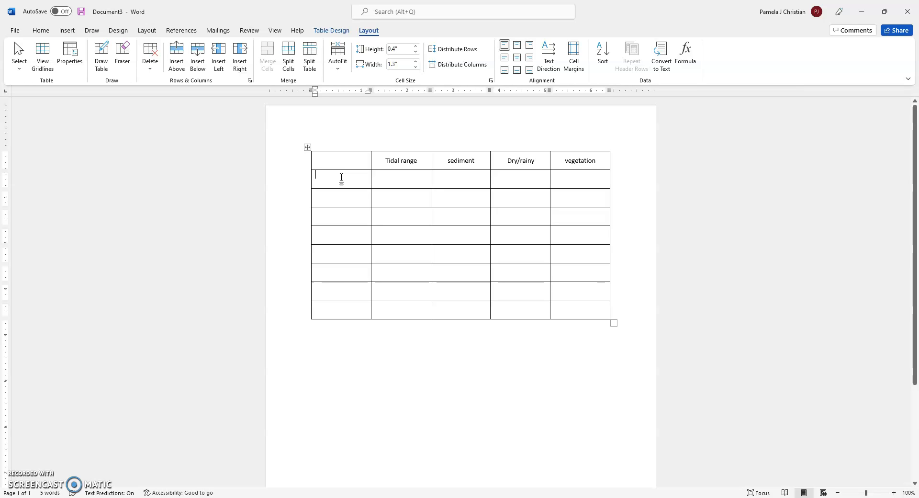
type("Bo")
type("Cappadocia")
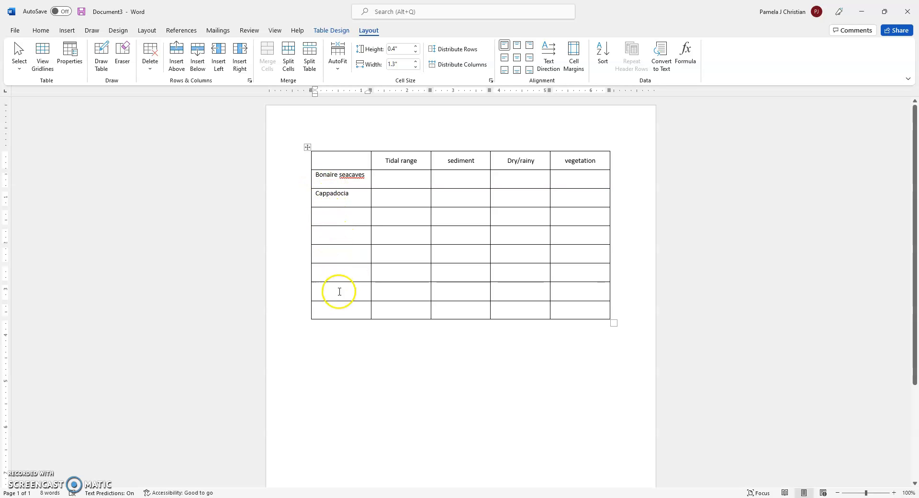
Label the last row Your location, correcting its spelling, and add a blank line below the table.
left_click(338, 316)
type("your laoc")
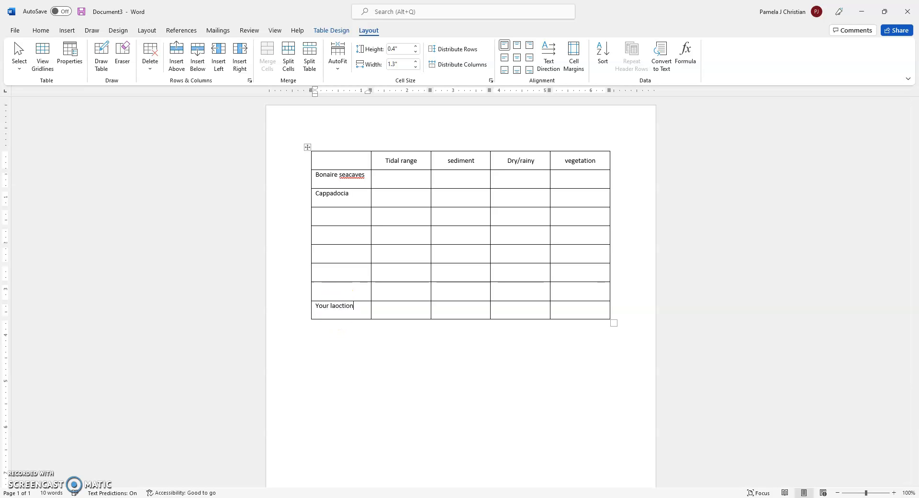
right_click(331, 306)
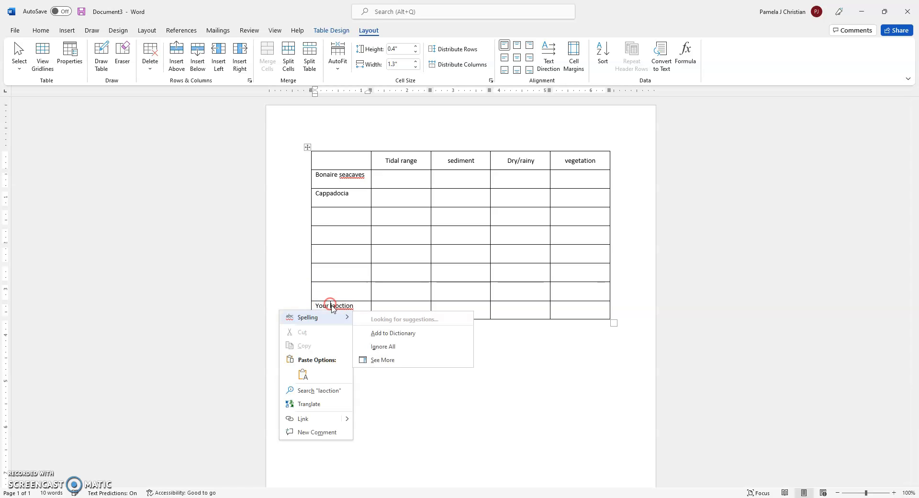
left_click(376, 319)
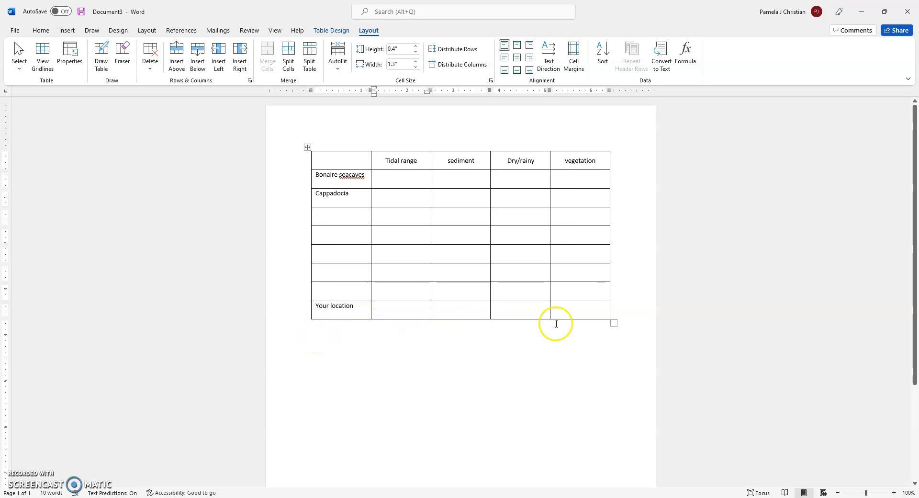
left_click(320, 331)
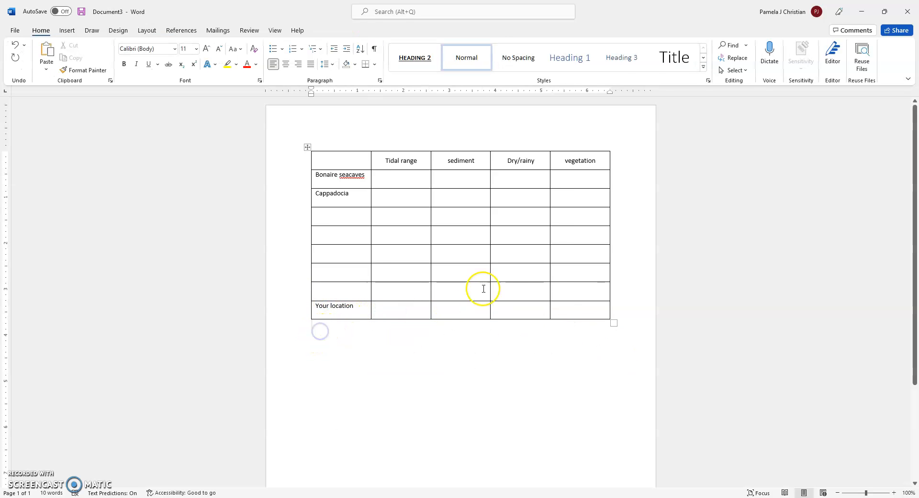
key("Return")
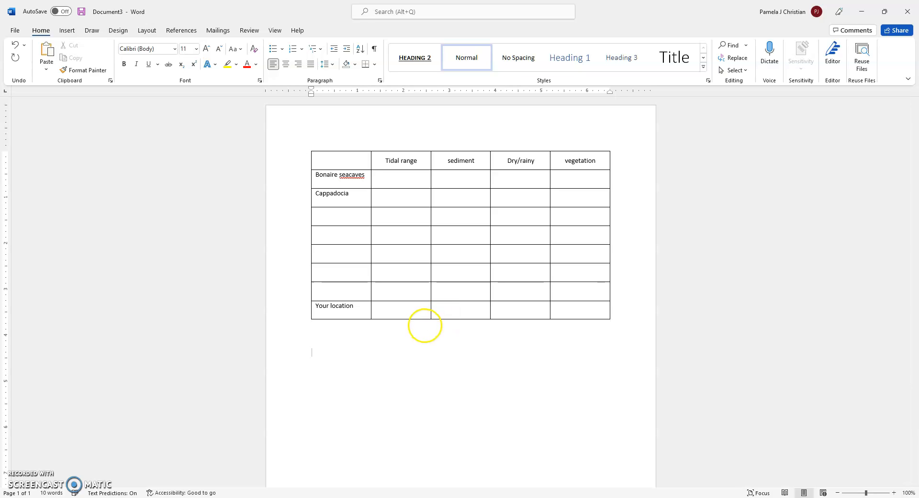
Enter a long string of filler text in the vegetation cell of the Bonaire seacaves row.
left_click(565, 178)
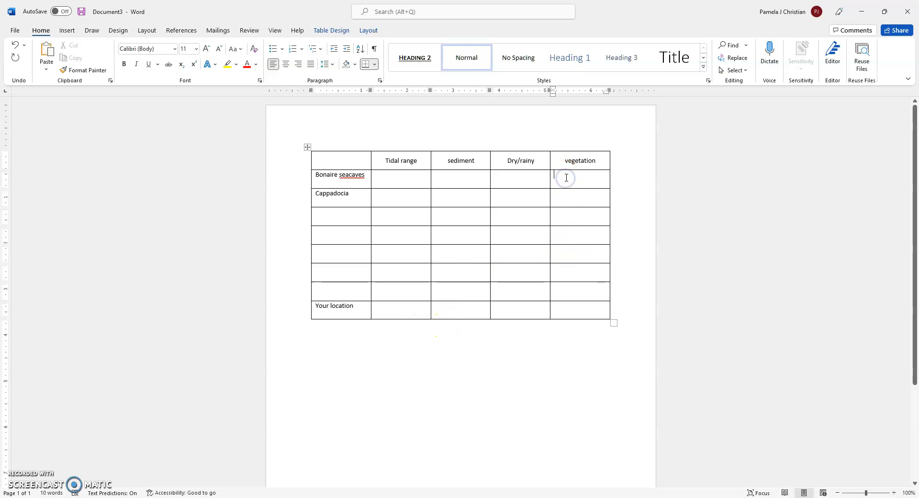
type("ajkdjaskdjalkdjzkjlkzjclkkl")
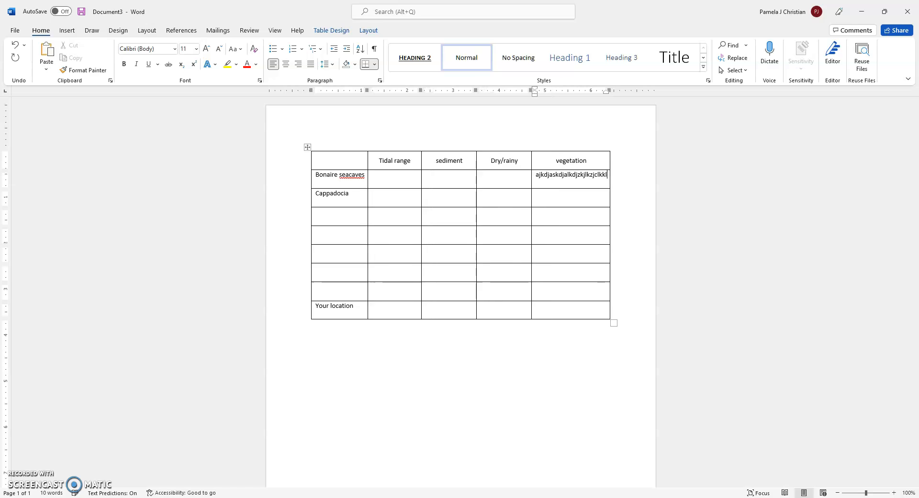
type("kkjclzkckzxlkzxlkzlzx")
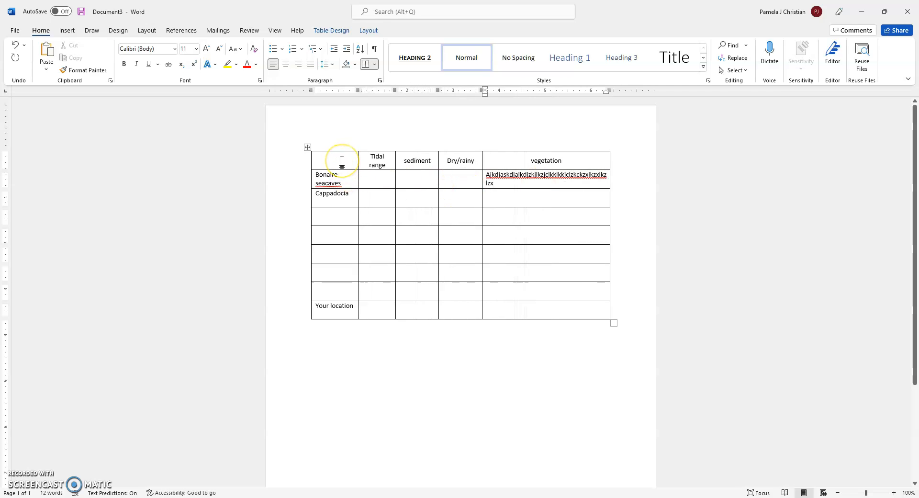
Try to turn off automatic resizing to fit contents for the whole table through its table options.
left_click_drag(341, 160, 560, 305)
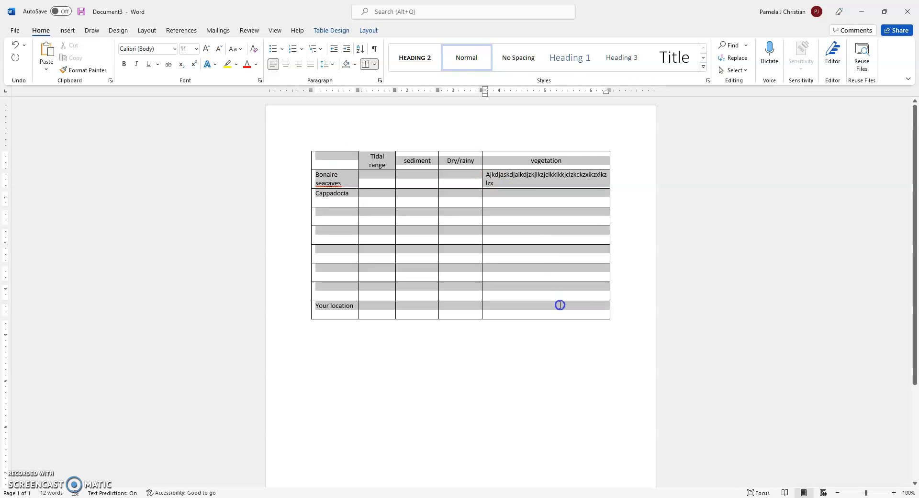
right_click(535, 241)
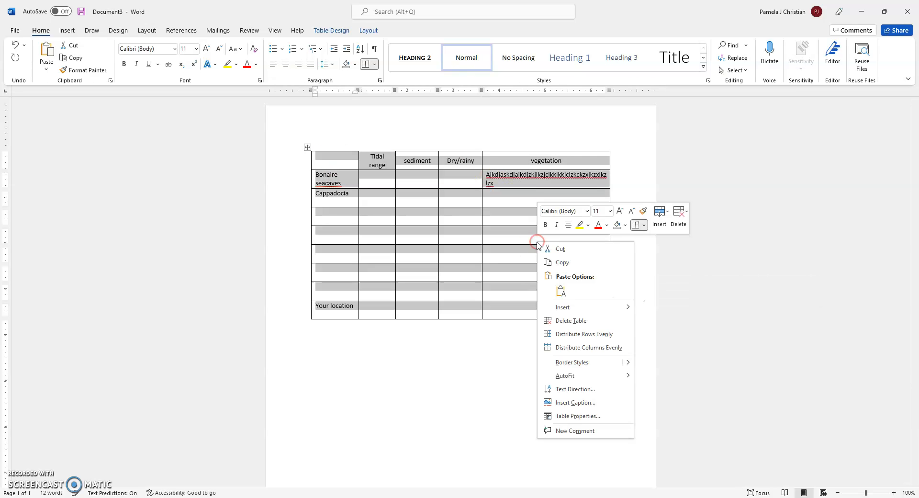
left_click(586, 416)
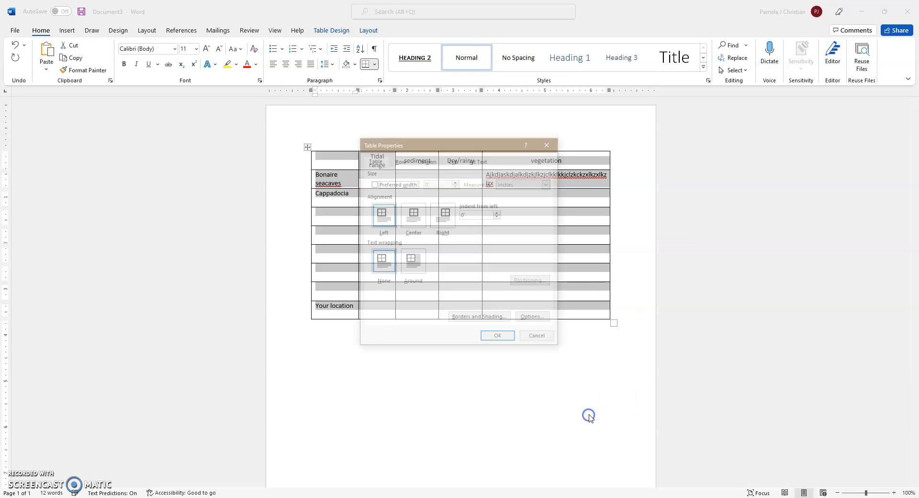
left_click(535, 319)
left_click(405, 273)
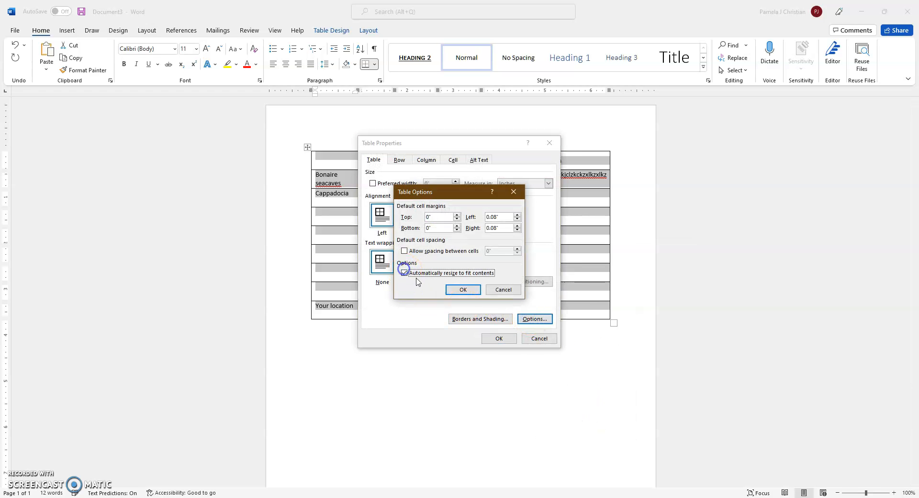
left_click(463, 289)
left_click(500, 338)
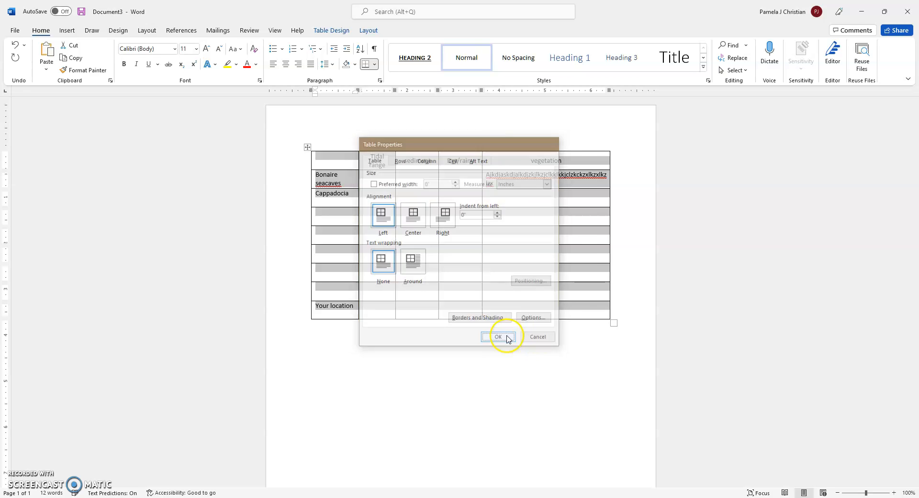
Clear the option that automatically resizes the table to fit contents and apply the table properties.
right_click(556, 178)
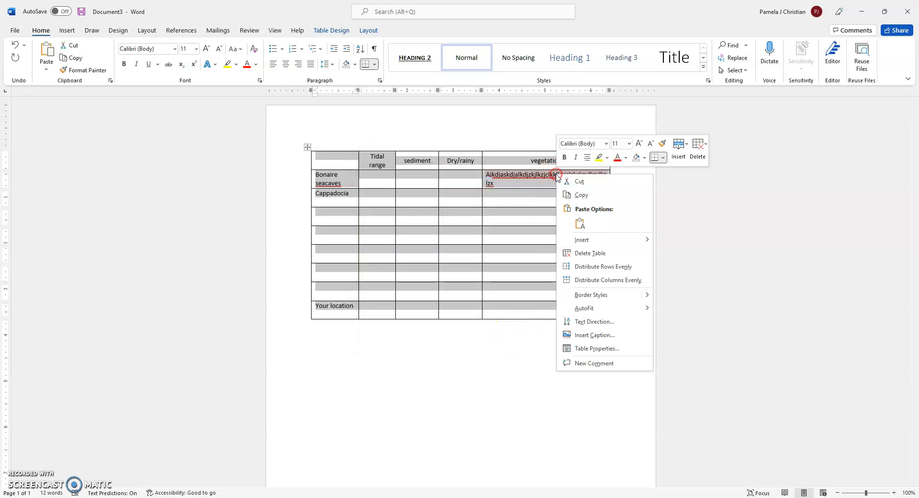
left_click(613, 350)
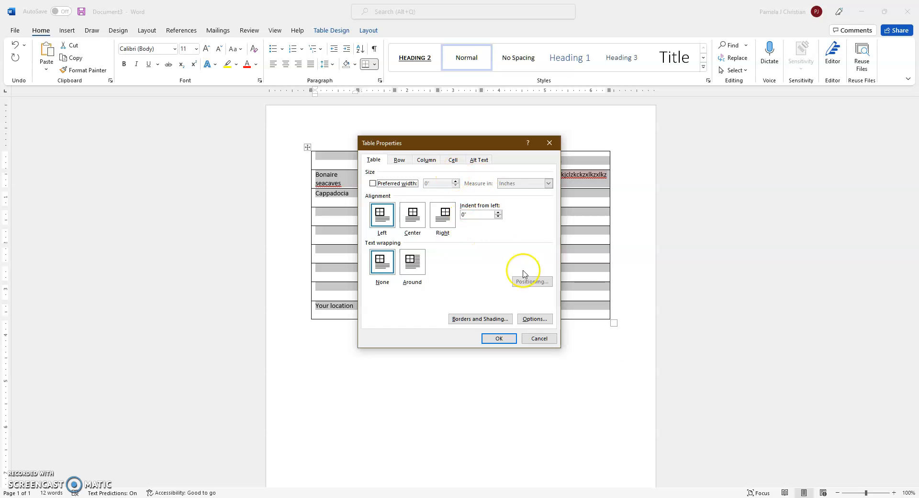
left_click(536, 318)
left_click(405, 272)
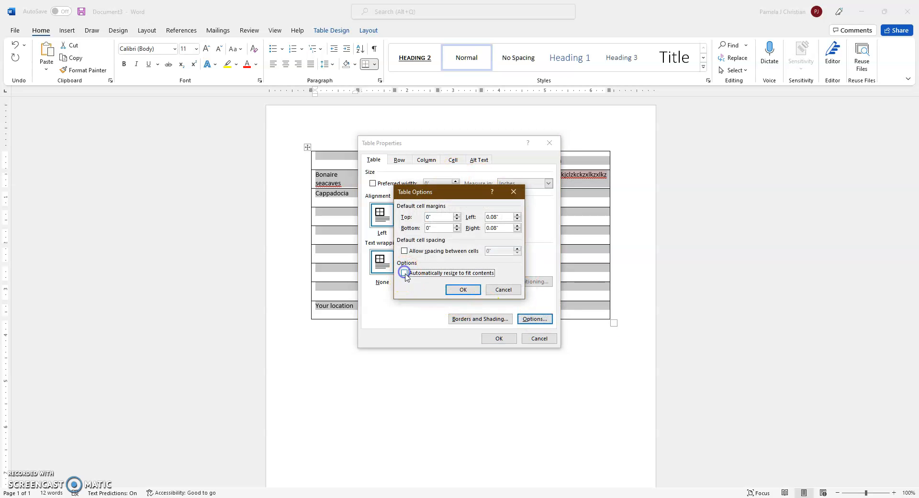
left_click(460, 289)
left_click(507, 337)
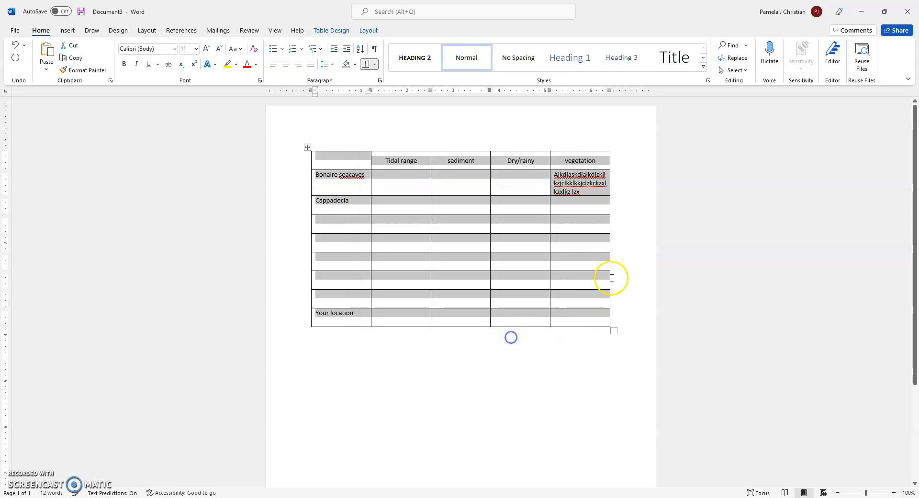
Extend the filler text in the vegetation cell of the Bonaire seacaves row to test the text wrapping.
left_click(587, 191)
type("jZHX")
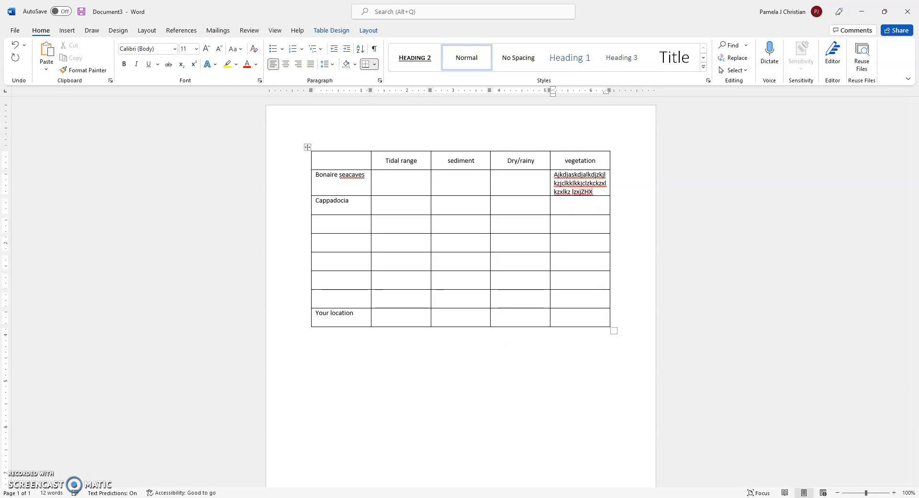
type("saxkashdlkasdkaslkjsadlkasdlksa")
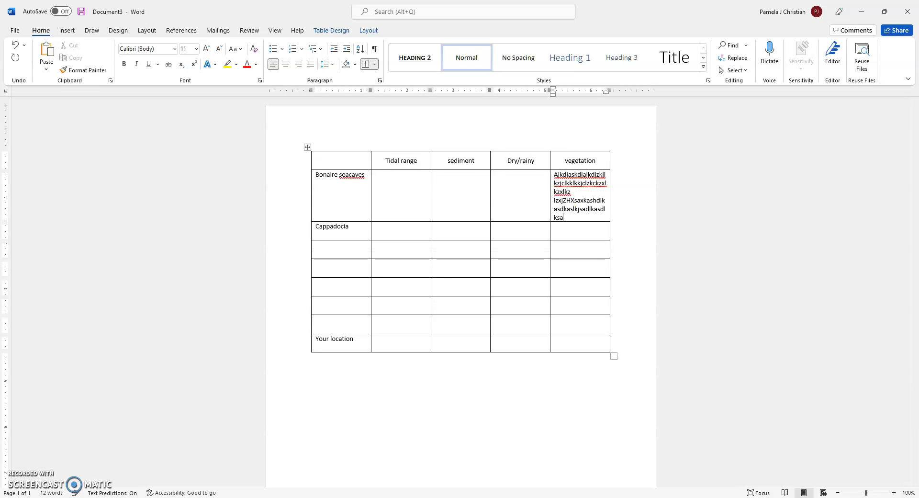
Centre the first-column cells from Bonaire seacaves to Your location horizontally and vertically, and clear the selection.
left_click(316, 174)
left_click_drag(316, 174, 351, 343)
left_click(368, 30)
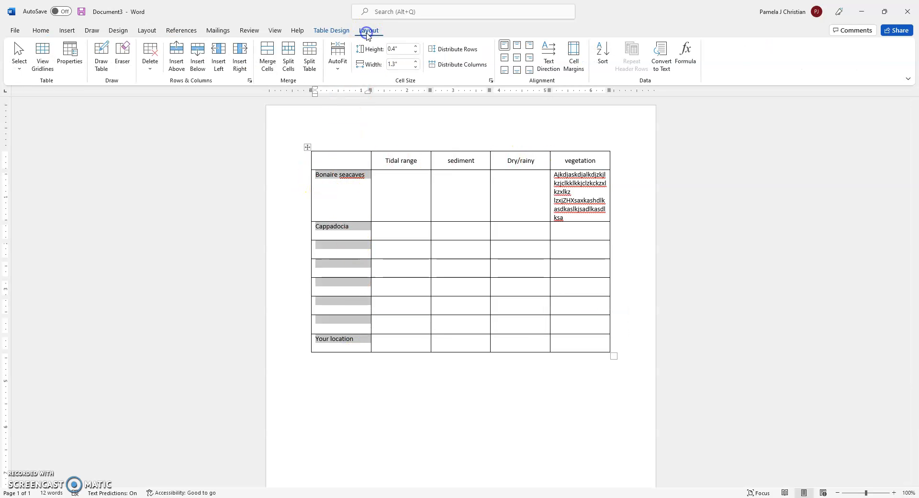
left_click(518, 58)
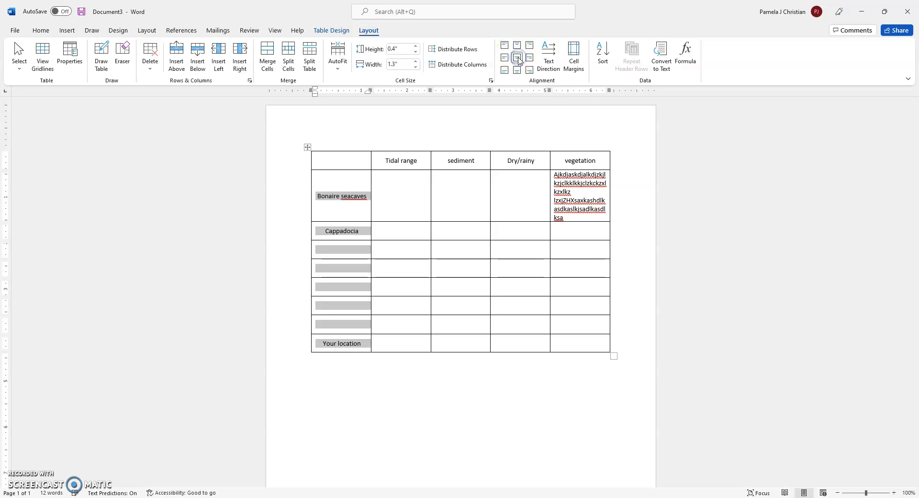
left_click(353, 138)
left_click(534, 470)
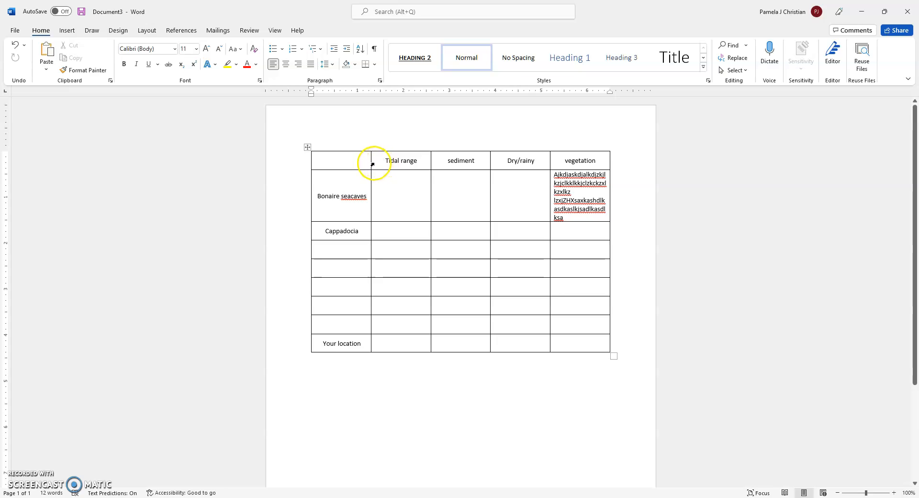
Insert a new row above the heading row of the table.
mouse_move(372, 147)
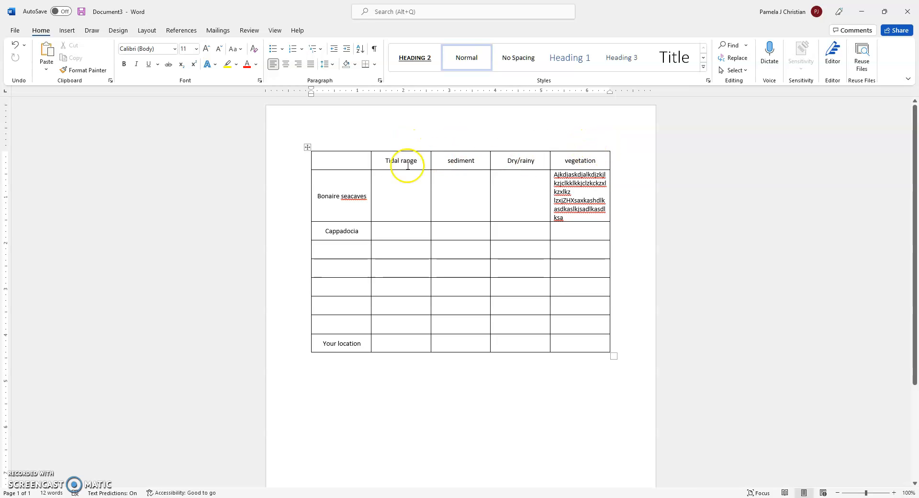
right_click(600, 162)
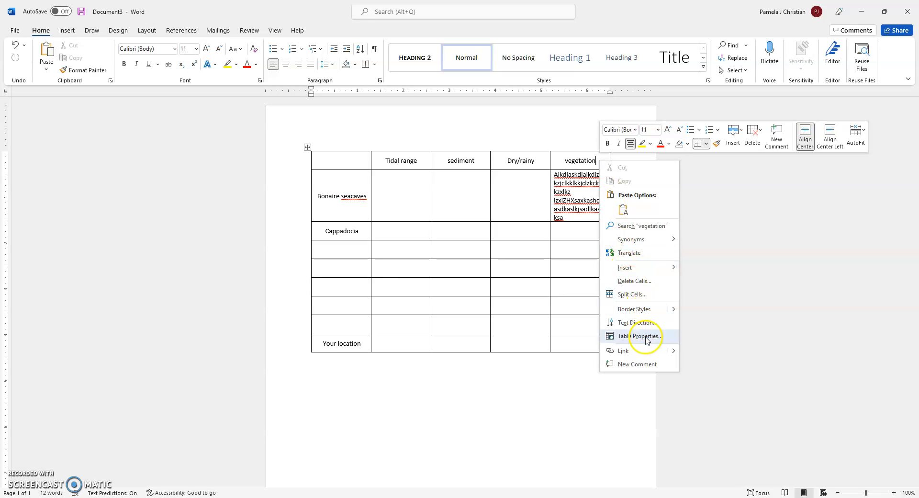
mouse_move(630, 267)
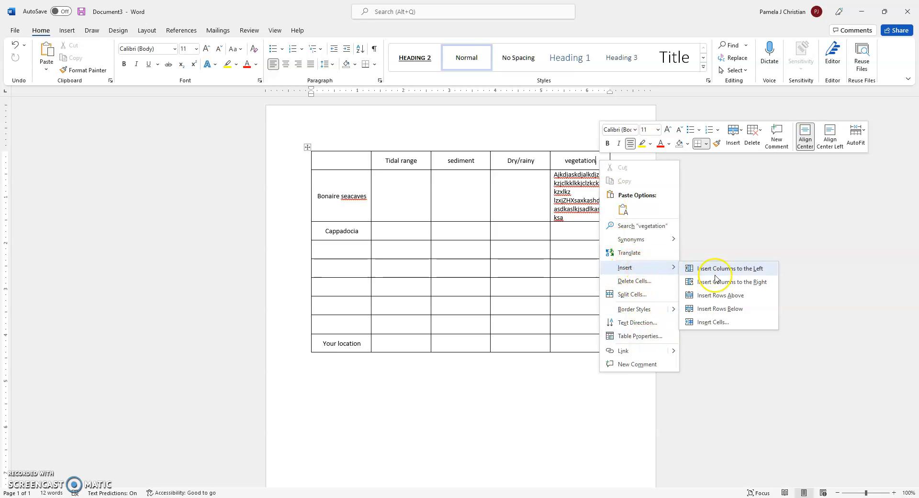
left_click(720, 295)
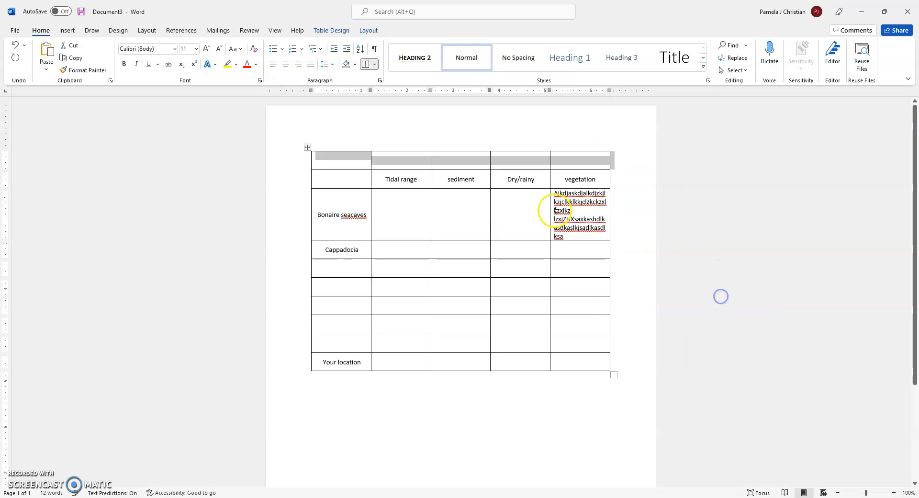
Merge the four top-row cells above the Tidal range to vegetation headings and enter "Variables" in the merged cell.
left_click(395, 158)
left_click_drag(396, 159, 558, 164)
right_click(558, 163)
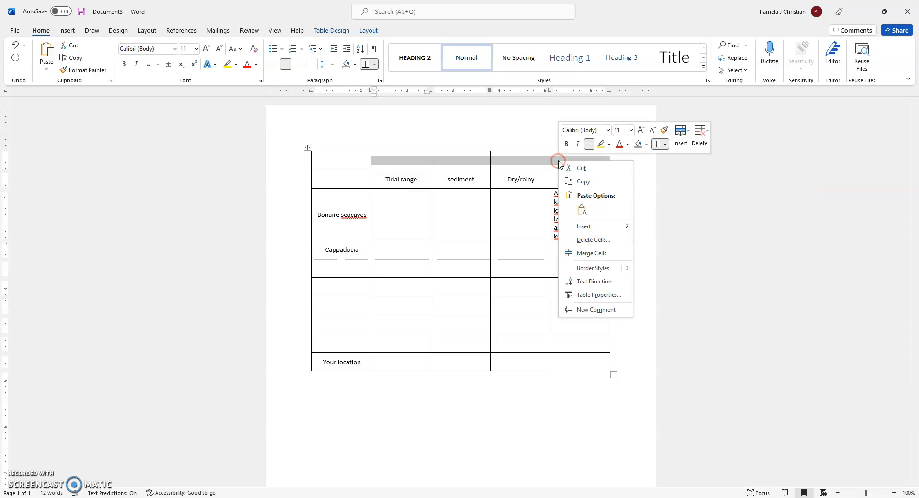
left_click(595, 249)
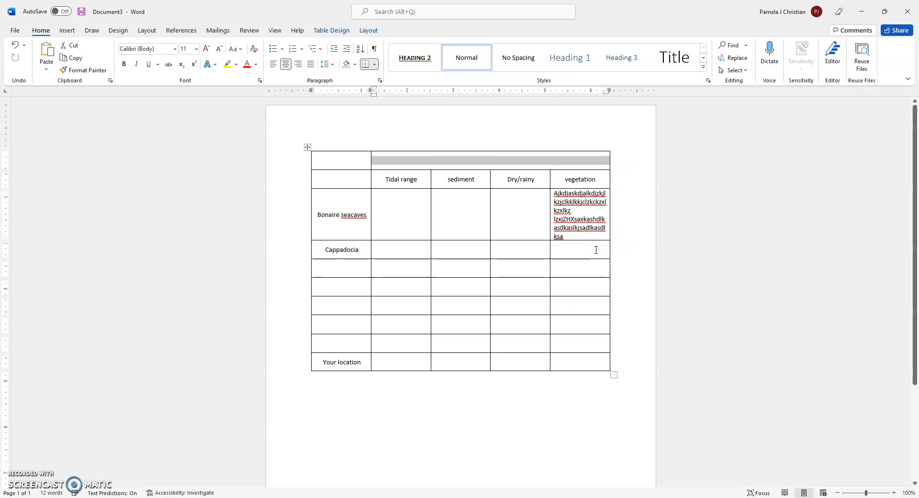
type("Variables")
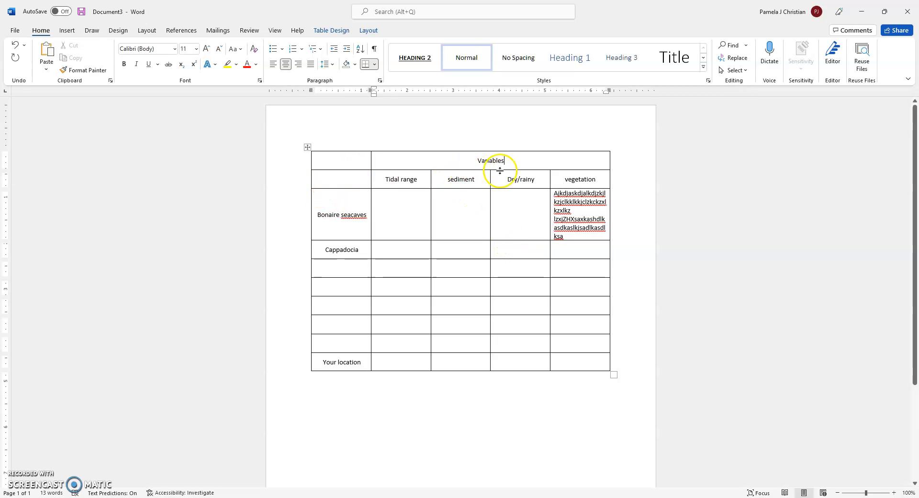
Insert a new column to the left of the column that holds the location names.
left_click_drag(328, 158, 338, 367)
right_click(334, 288)
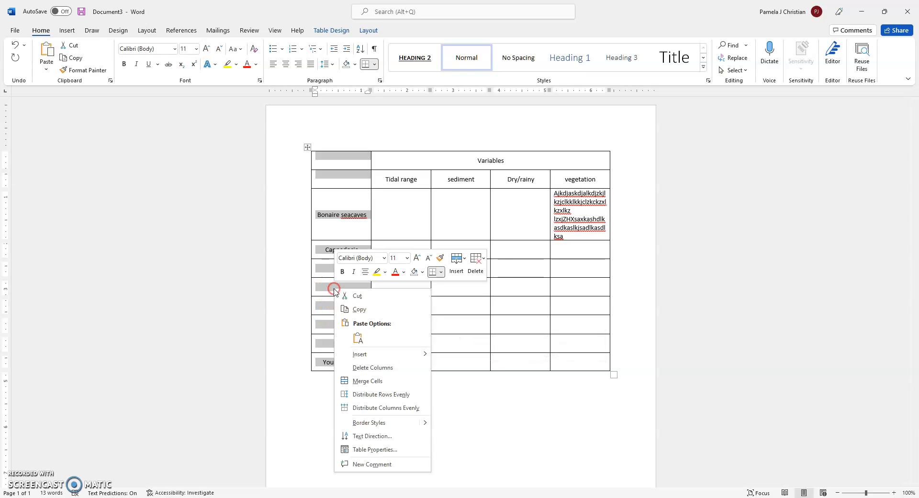
mouse_move(396, 354)
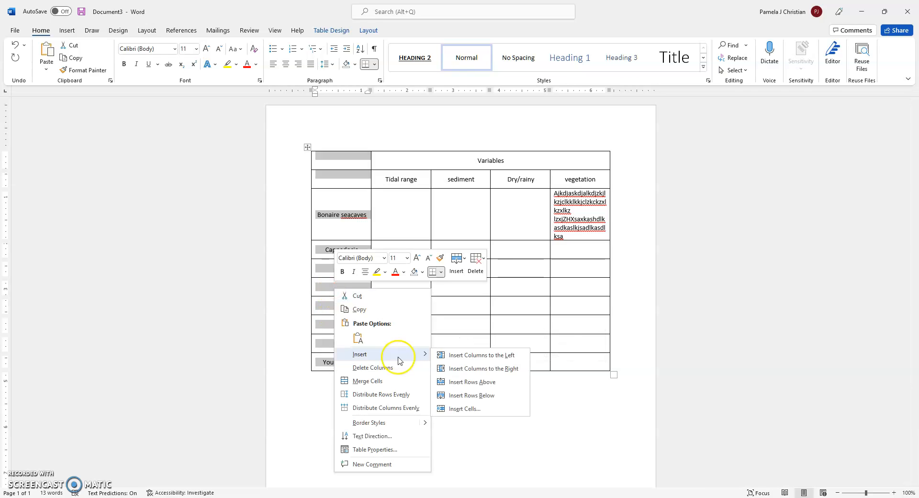
left_click(476, 356)
left_click(350, 150)
Merge all cells of the new first column into one cell and enter "locations" in it.
left_click_drag(338, 160, 361, 365)
right_click(332, 257)
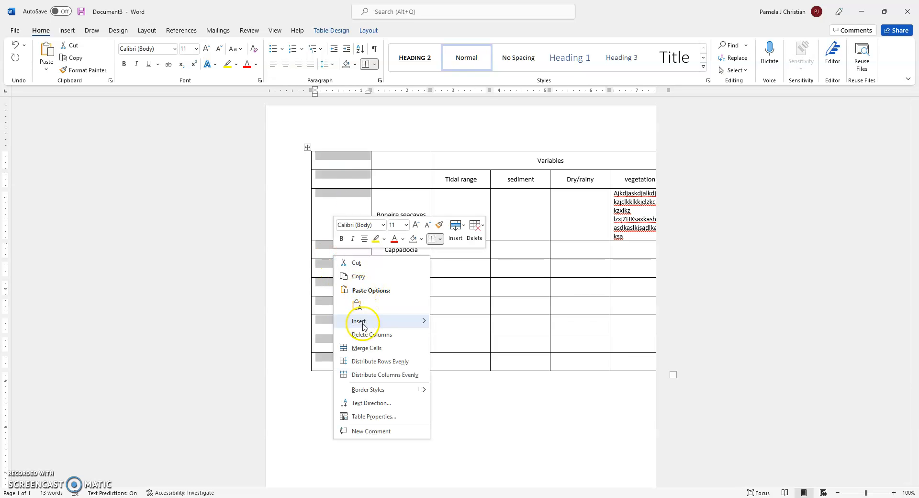
left_click(366, 347)
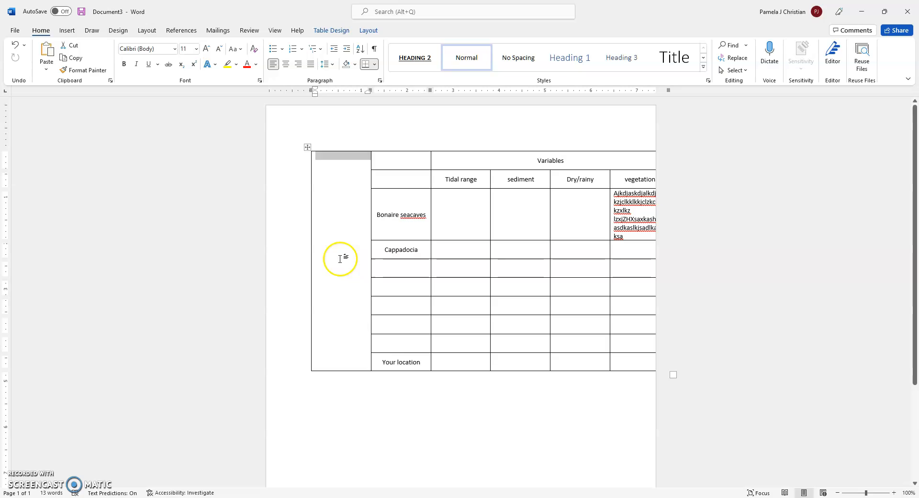
type("locations")
Rotate the "locations" text to read vertically from bottom to top and centre it both ways in its cell.
left_click(327, 180)
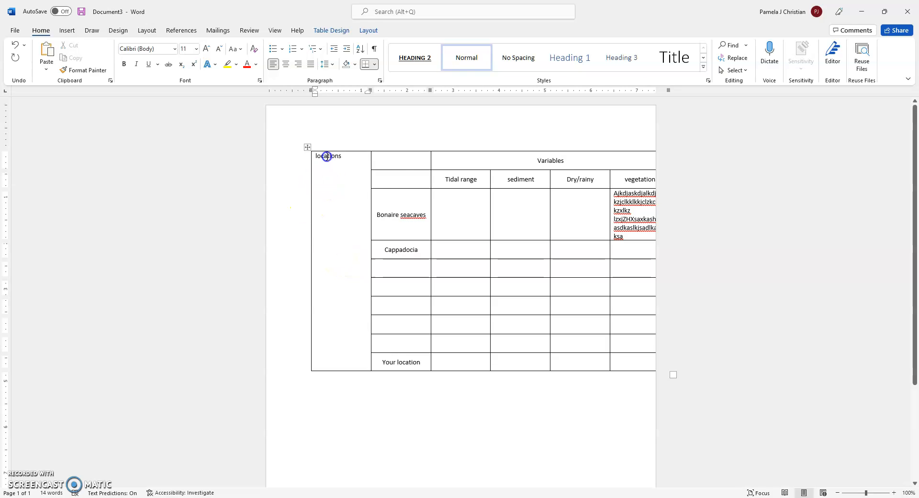
double_click(327, 157)
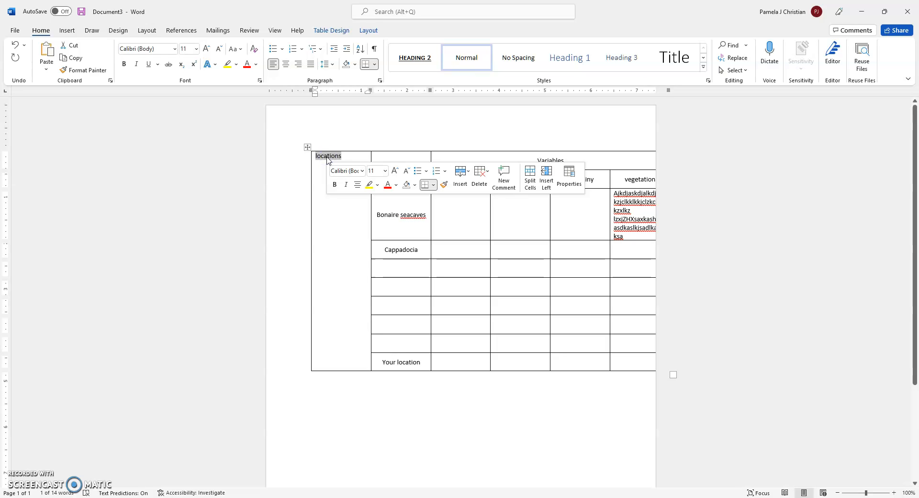
left_click(367, 32)
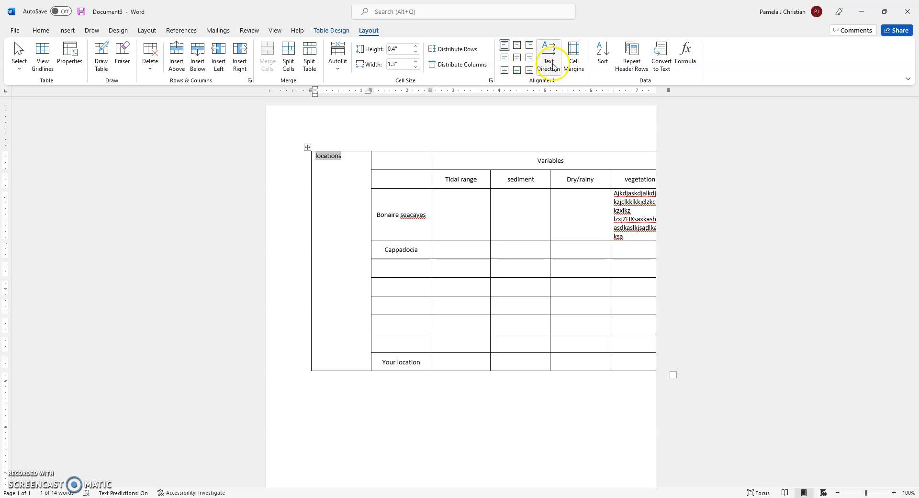
left_click(335, 155)
right_click(335, 158)
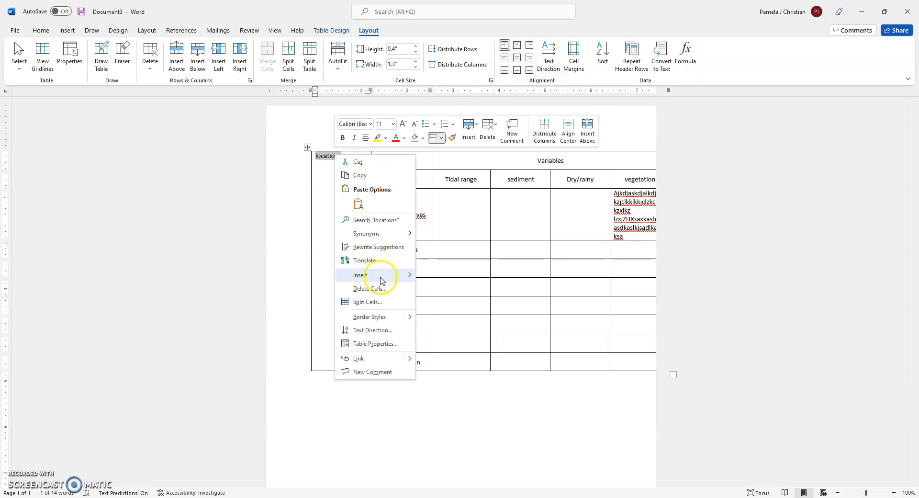
left_click(377, 330)
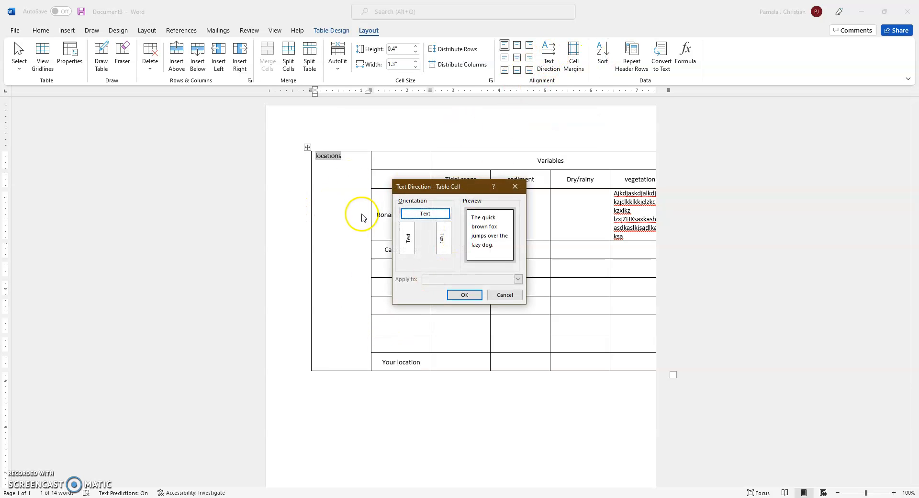
left_click(412, 245)
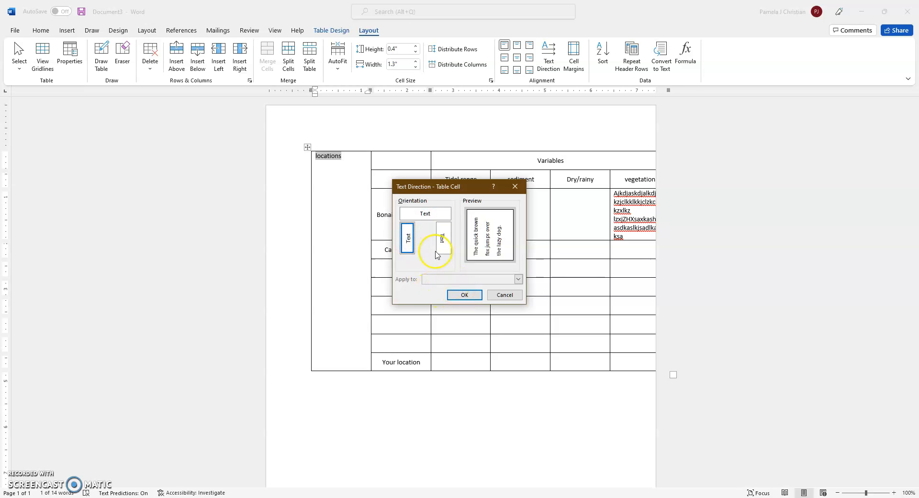
left_click(462, 293)
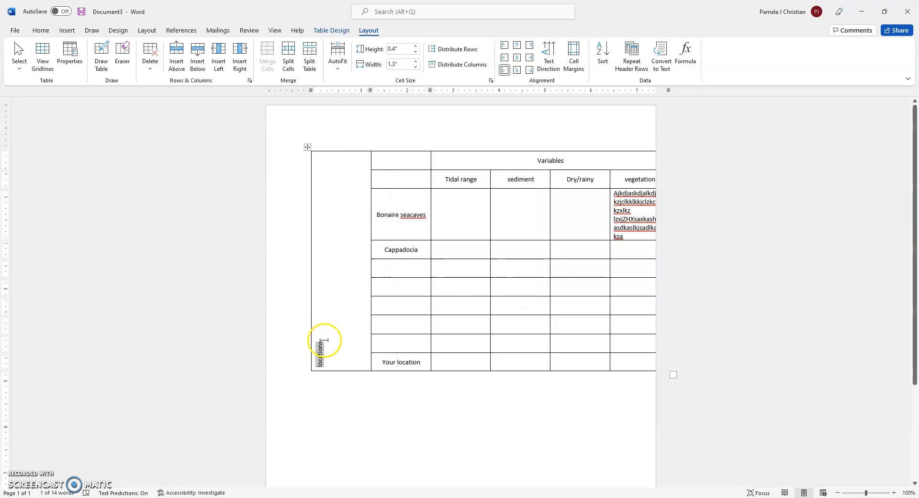
left_click(518, 59)
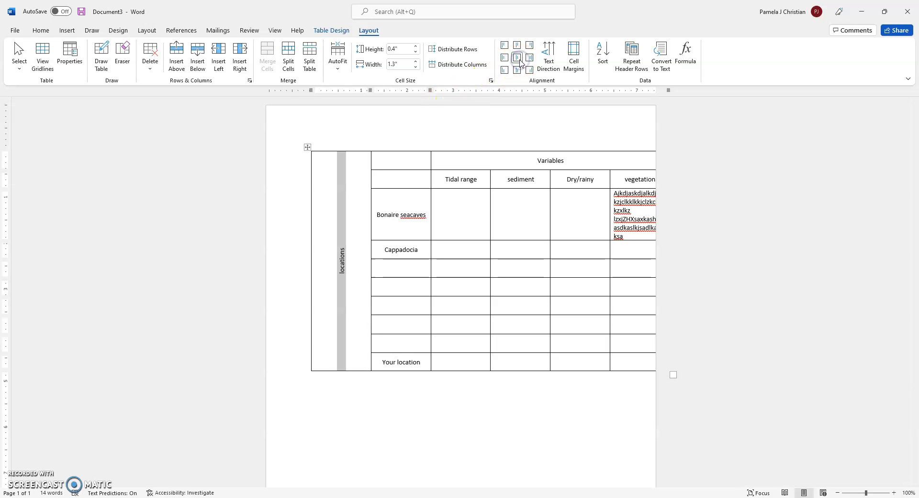
Set the font size of the "locations" label to 22.
left_click(42, 31)
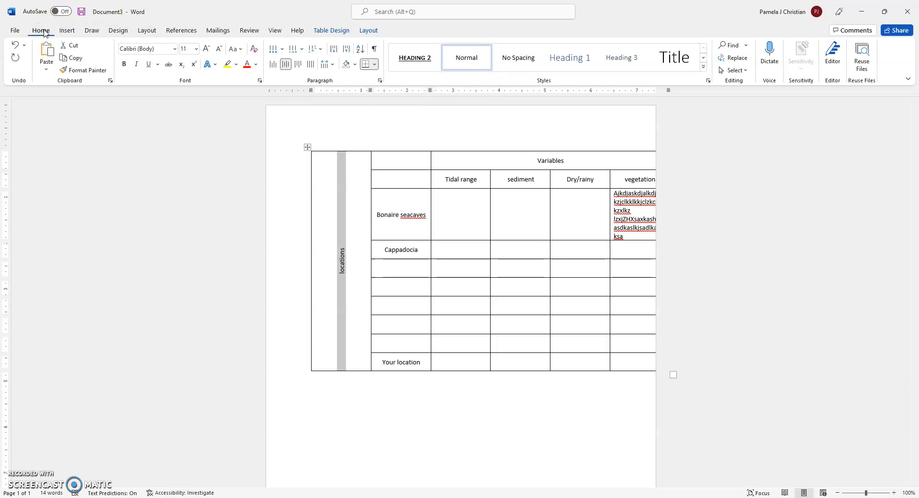
left_click(196, 50)
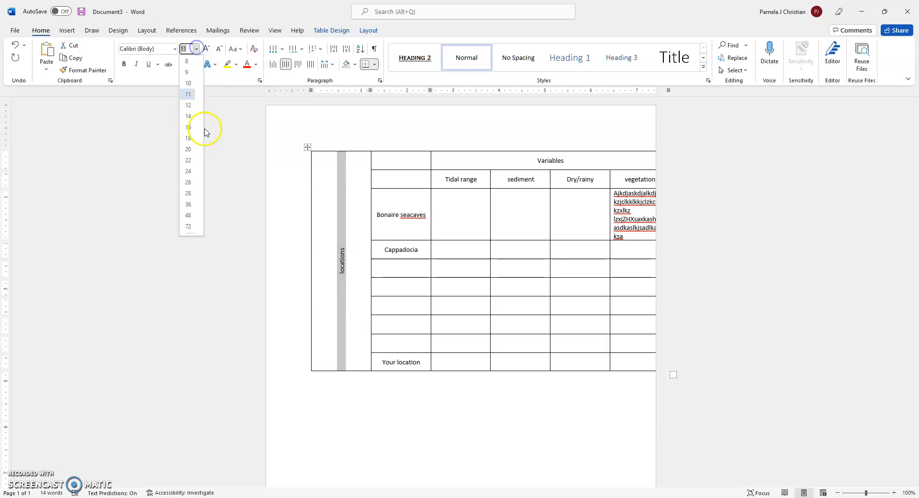
left_click(190, 158)
right_click(343, 261)
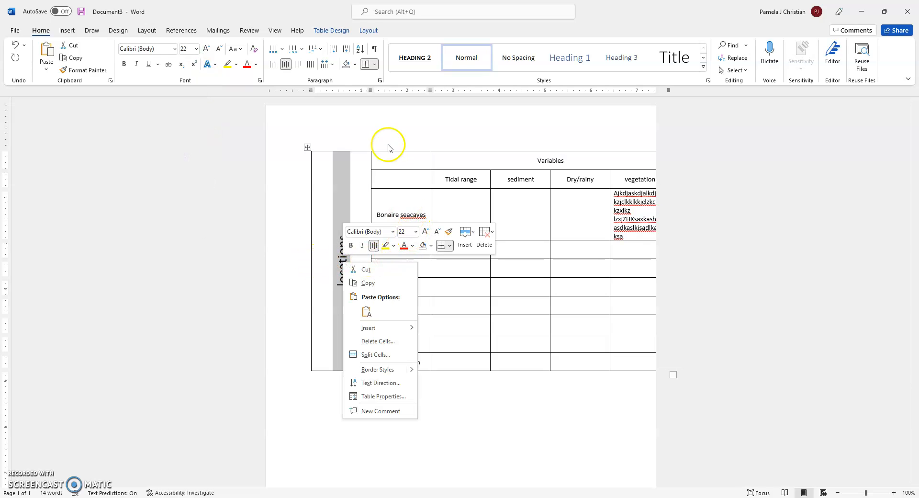
left_click(384, 119)
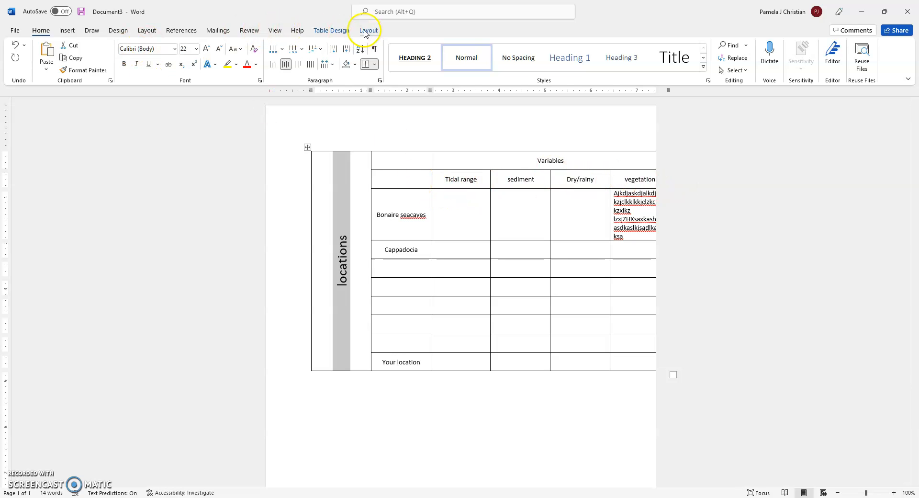
Change the page orientation to landscape so the widened table fits on the page.
left_click(143, 31)
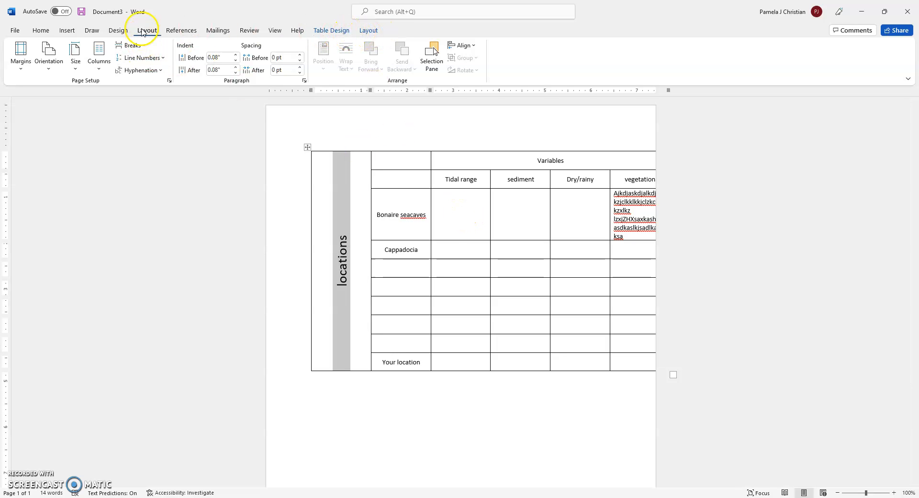
left_click(47, 62)
left_click(59, 109)
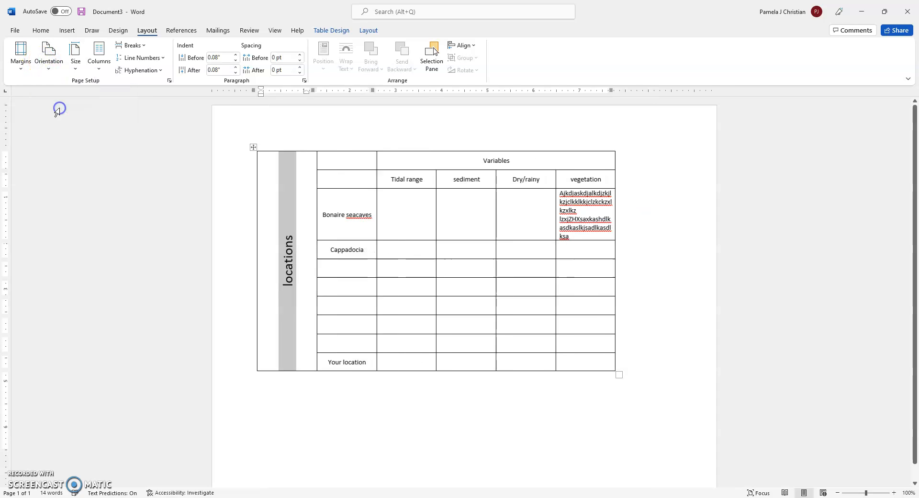
Add blank lines in the vegetation column cells of the lower rows until the table runs onto a second page.
left_click(584, 362)
key("Return")
key("Return")
key("Return")
key("Return")
key("Return")
key("Return")
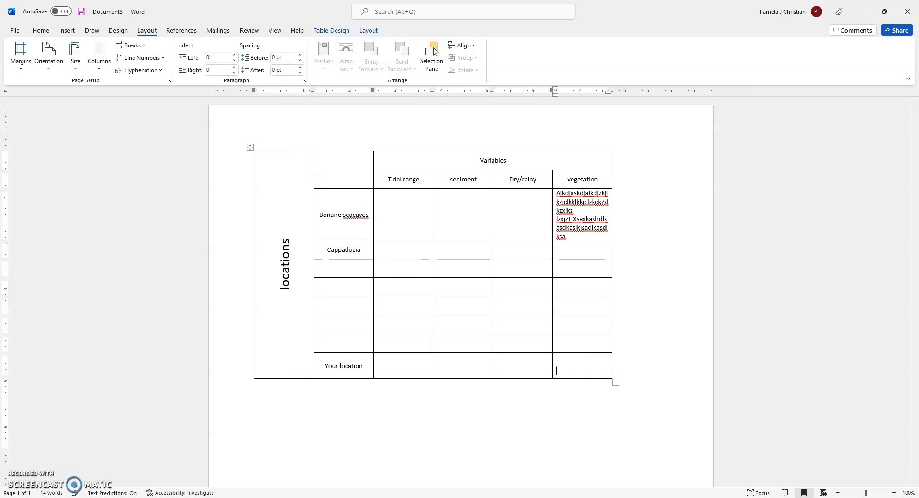
left_click(588, 337)
key("Return")
key("Return")
key("Return")
key("Return")
key("Return")
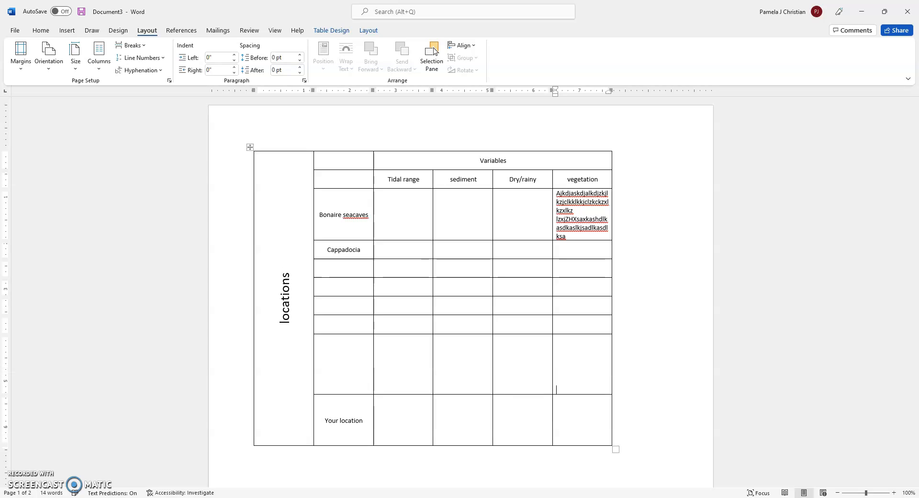
key("Return")
key("Return")
key("Return")
key("Return")
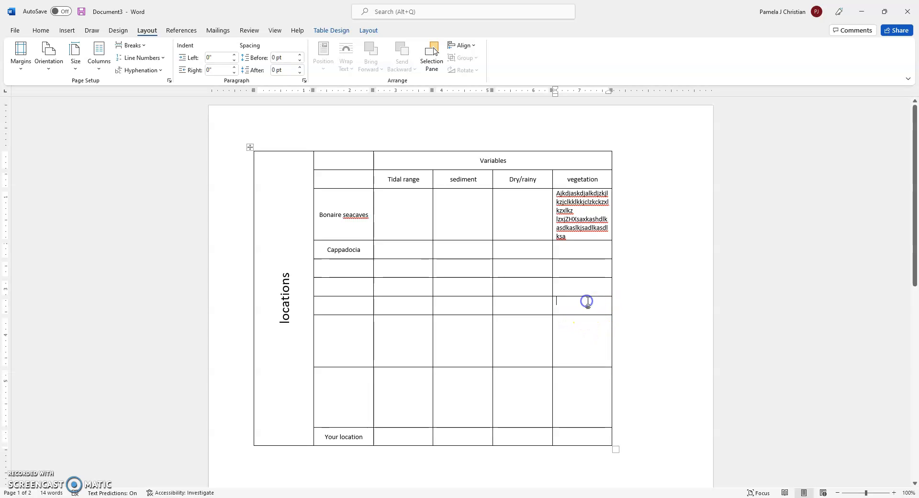
key("Return")
key("Return")
key("Return")
key("Return")
scroll(628, 308, "down", 3)
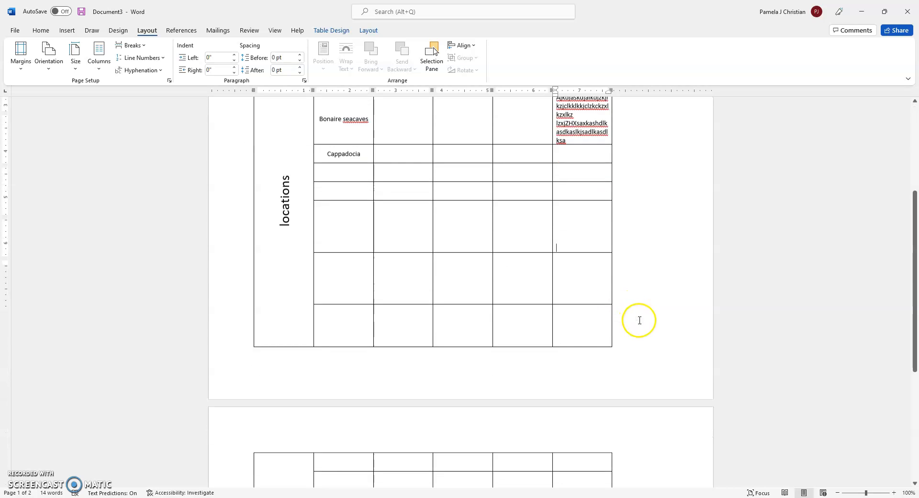
scroll(640, 320, "down", 4)
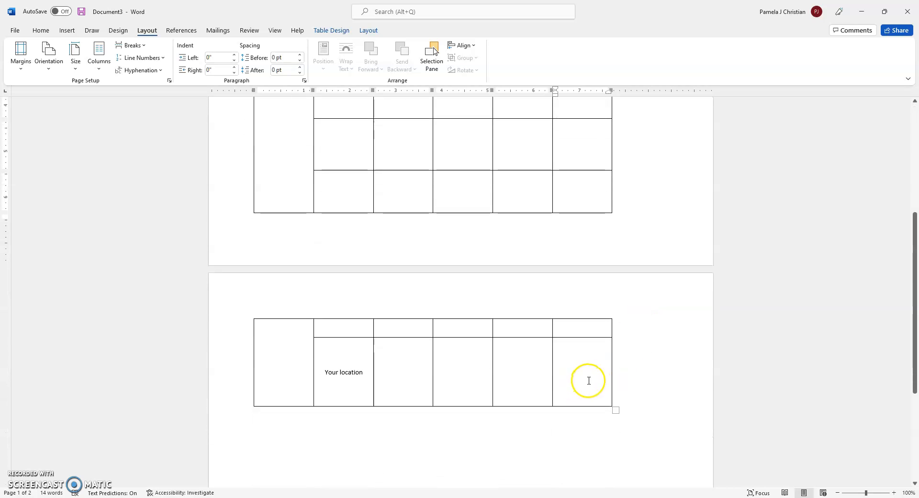
scroll(588, 380, "up", 5)
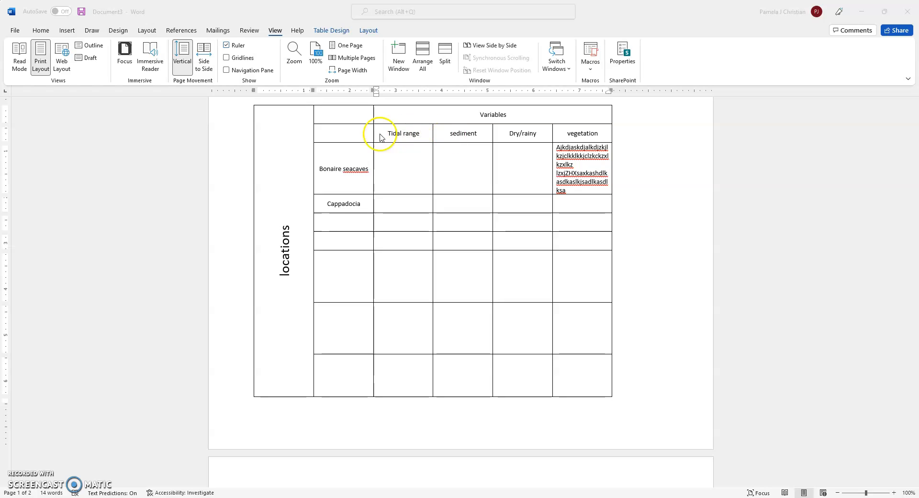
Examine the row options for repeating the Tidal range to vegetation row as a header, and close the table properties.
left_click(474, 135)
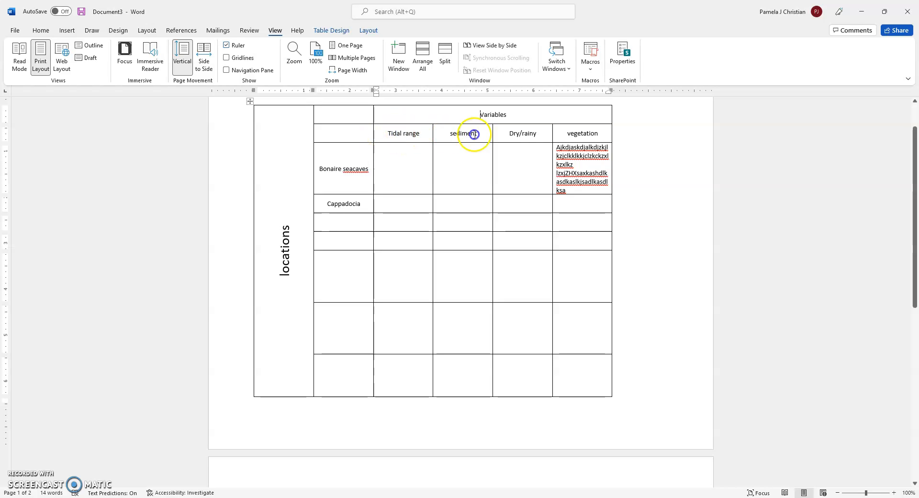
left_click_drag(385, 133, 581, 134)
right_click(582, 135)
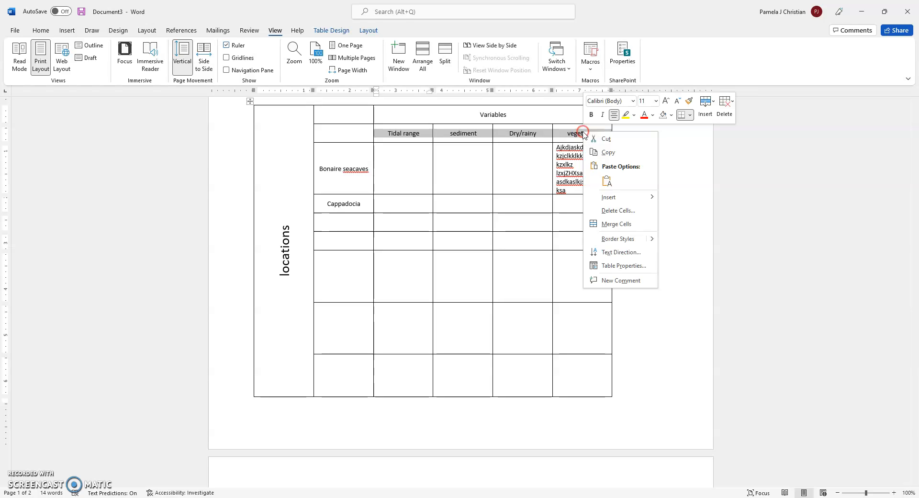
left_click(635, 266)
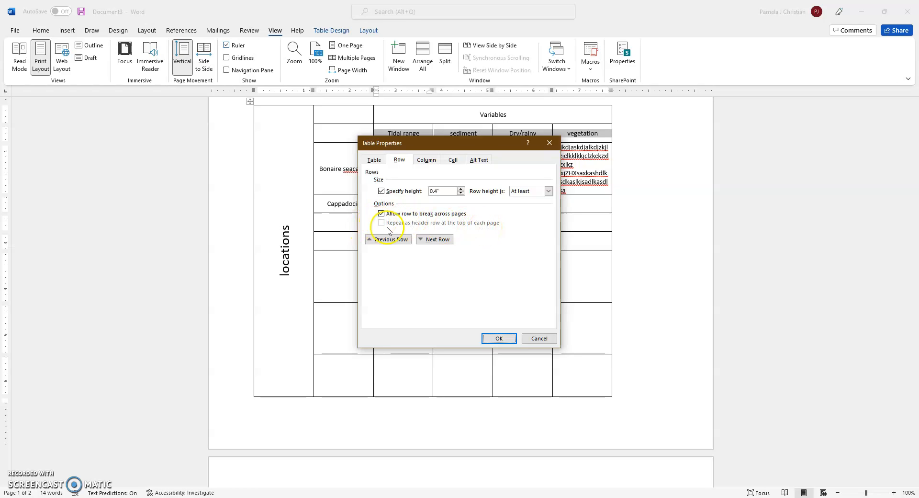
left_click(515, 338)
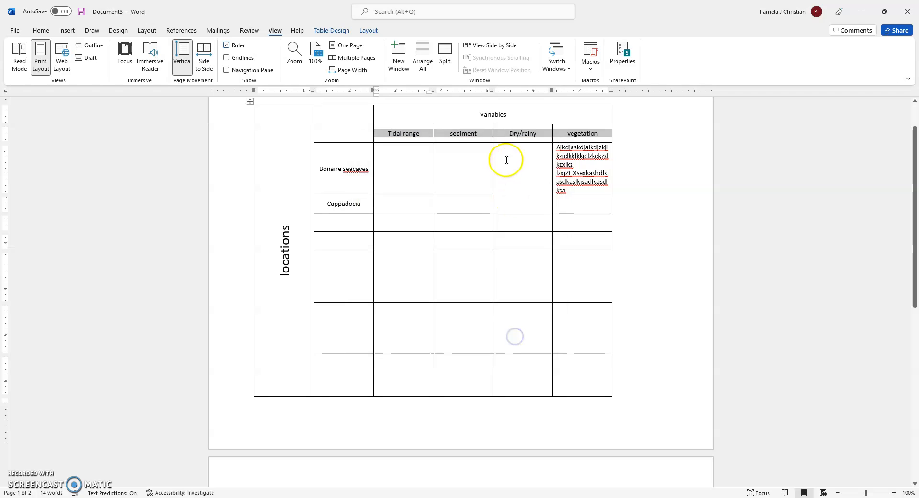
Delete the entire "Variables" row from the top of the table.
left_click(416, 114)
left_click_drag(334, 117, 528, 118)
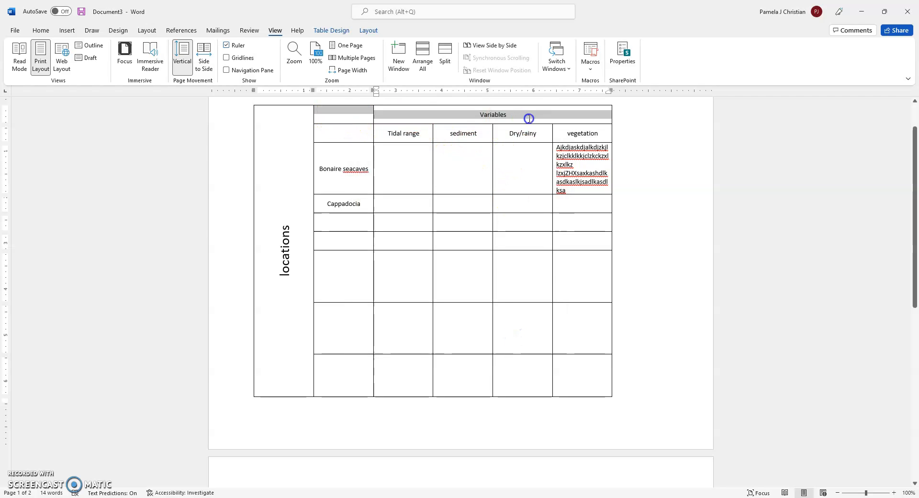
right_click(528, 118)
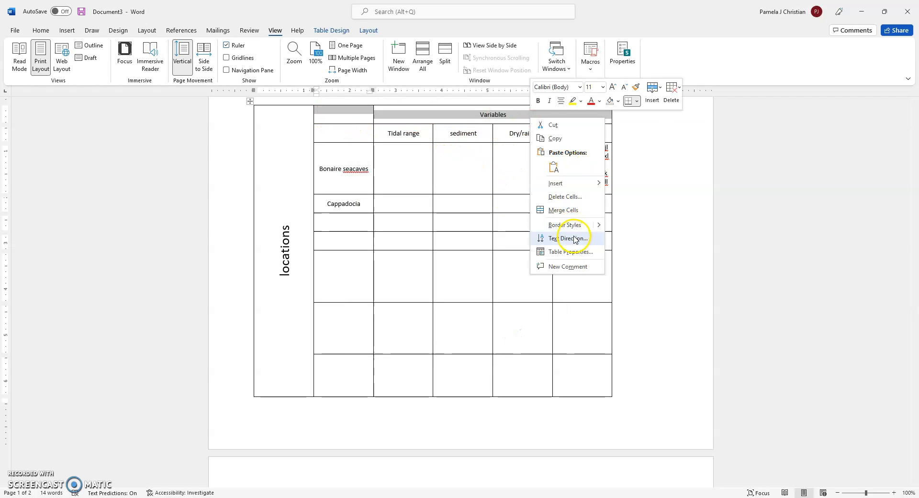
left_click(563, 197)
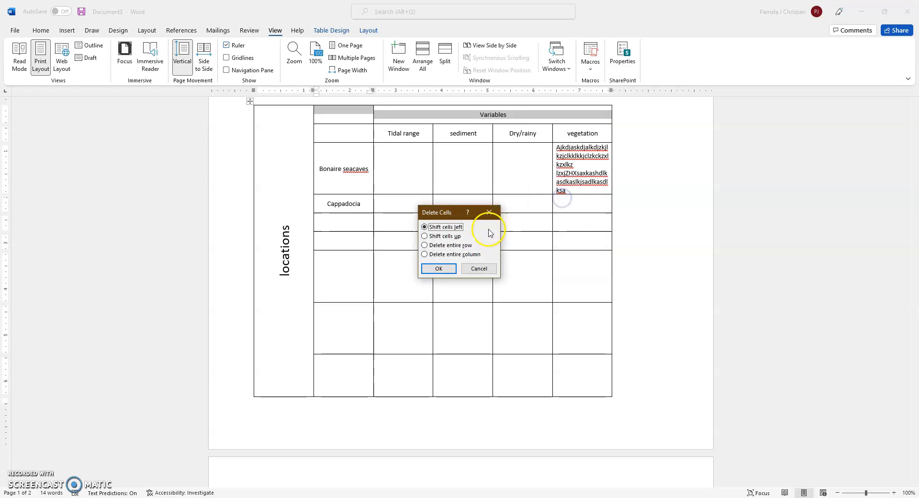
left_click(425, 245)
left_click(437, 267)
Delete the entire "locations" column from the table.
left_click(293, 344)
right_click(294, 356)
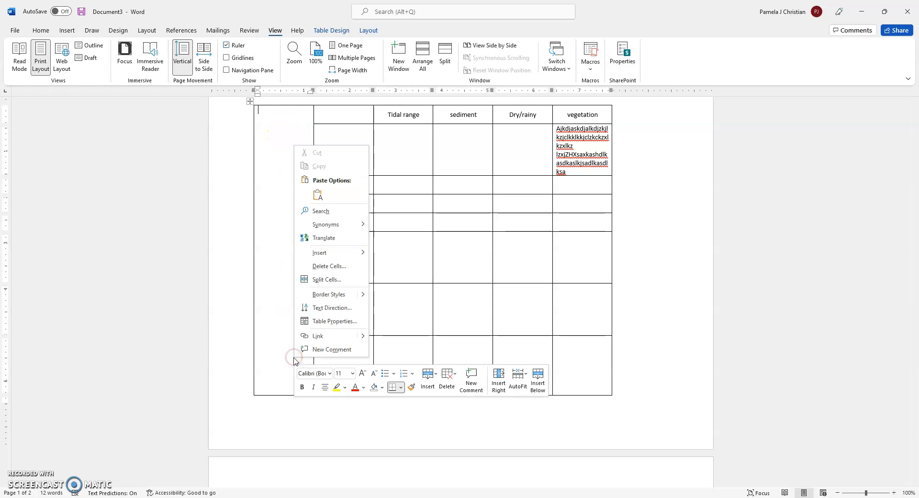
left_click(323, 266)
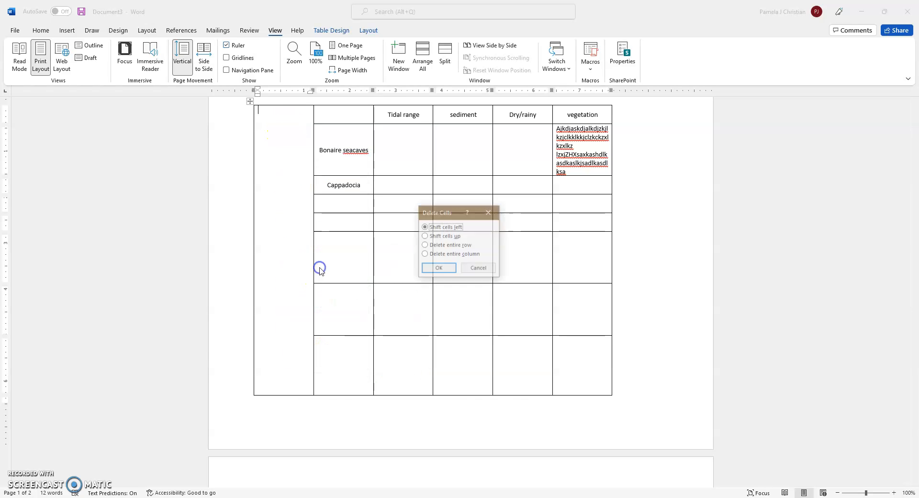
left_click(424, 254)
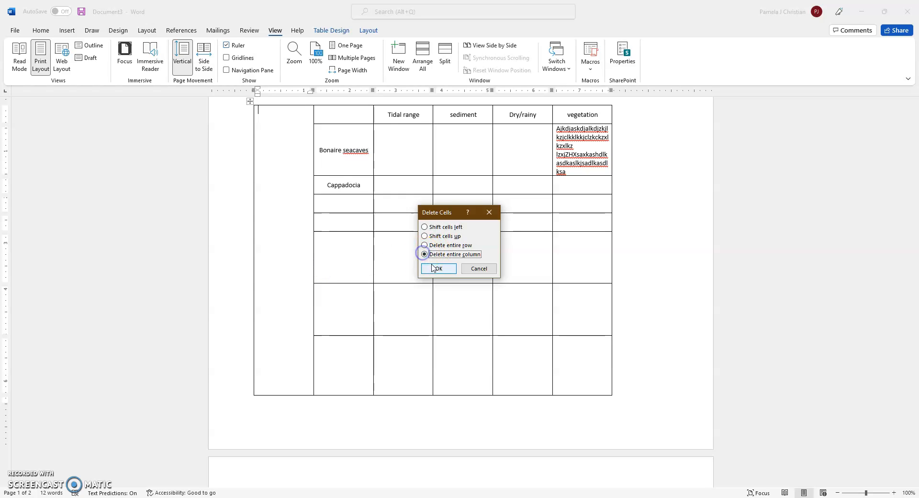
left_click(436, 268)
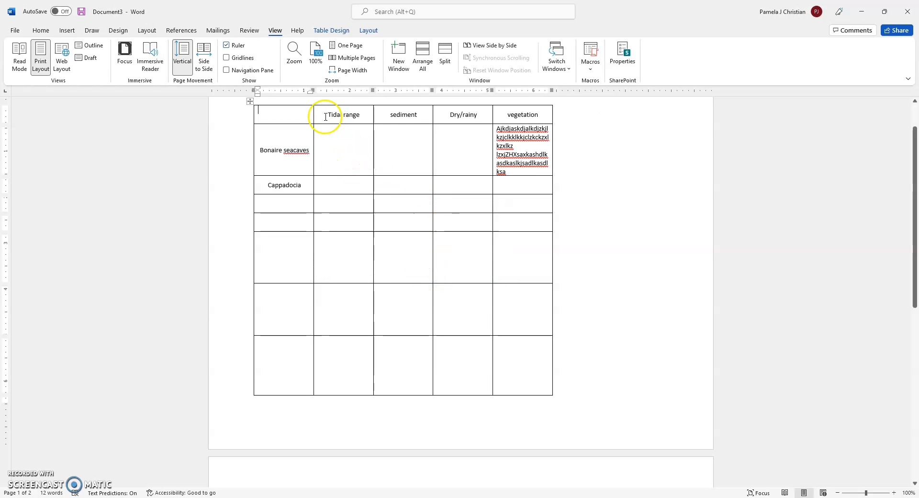
Set the Tidal range to vegetation row to repeat as a header row at the top of each page, and check the second page.
left_click_drag(325, 116, 543, 119)
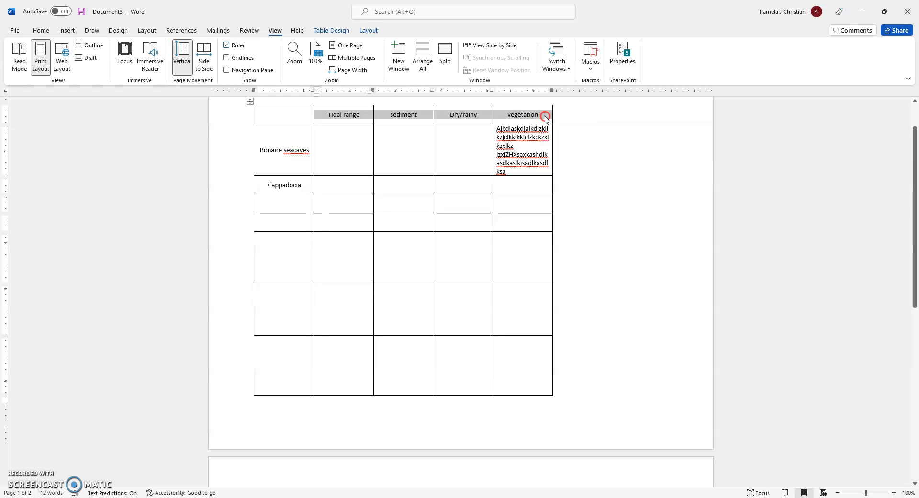
right_click(546, 118)
left_click(593, 249)
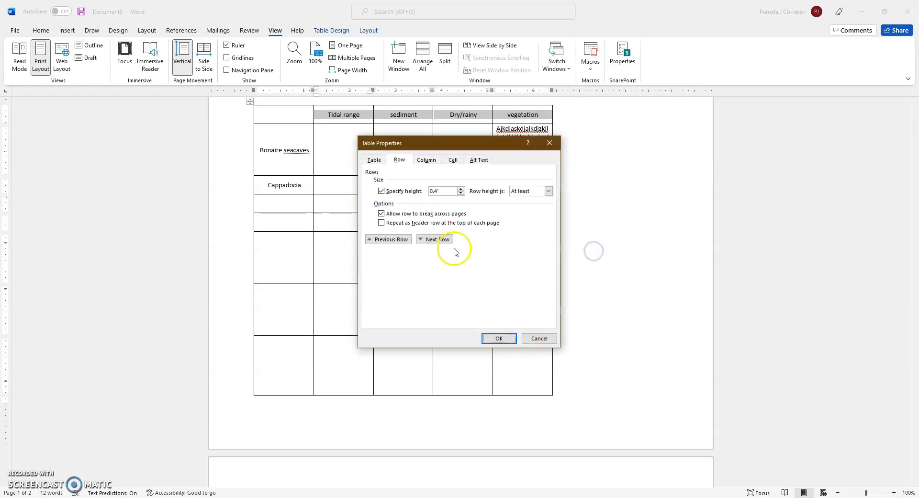
left_click(382, 223)
left_click(500, 338)
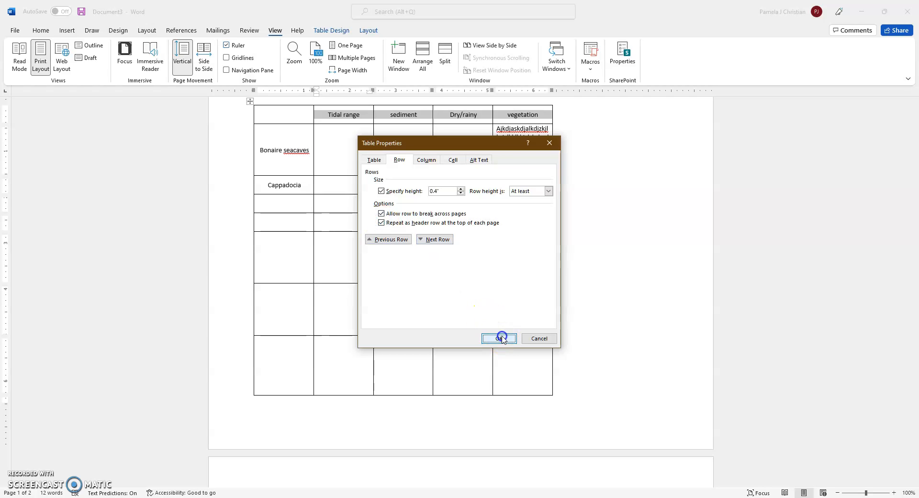
scroll(601, 246, "down", 5)
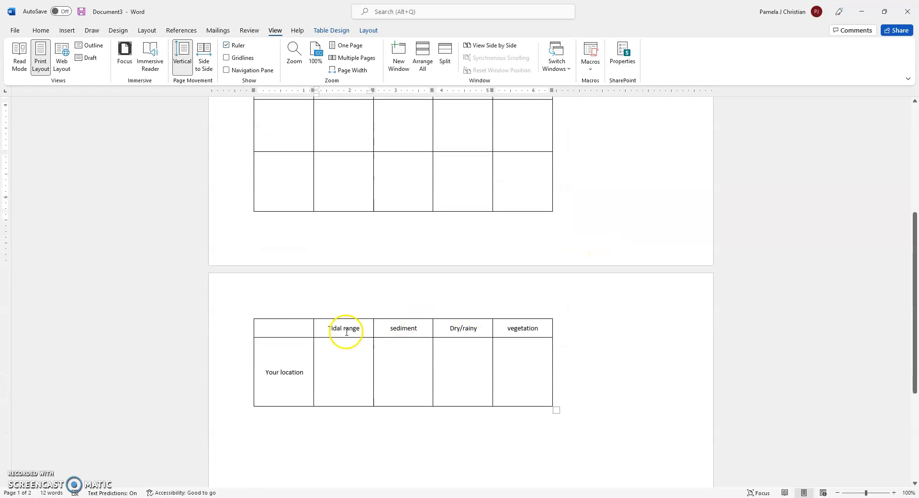
scroll(607, 332, "up", 3)
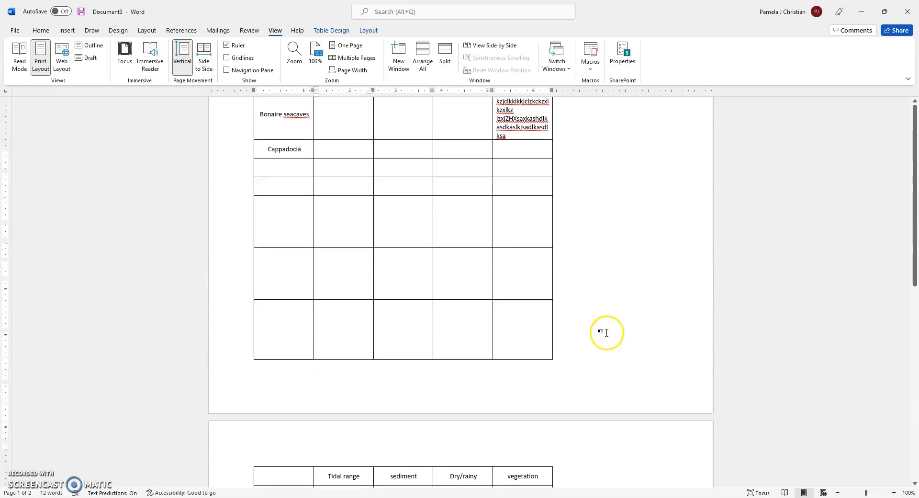
scroll(603, 331, "up", 2)
Select the sediment column and dismiss the calendar reminder.
left_click(382, 133)
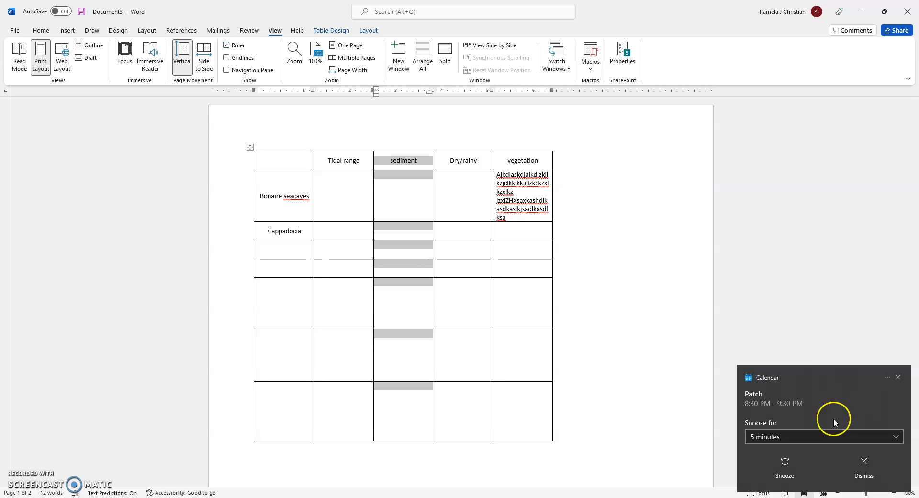
left_click(863, 457)
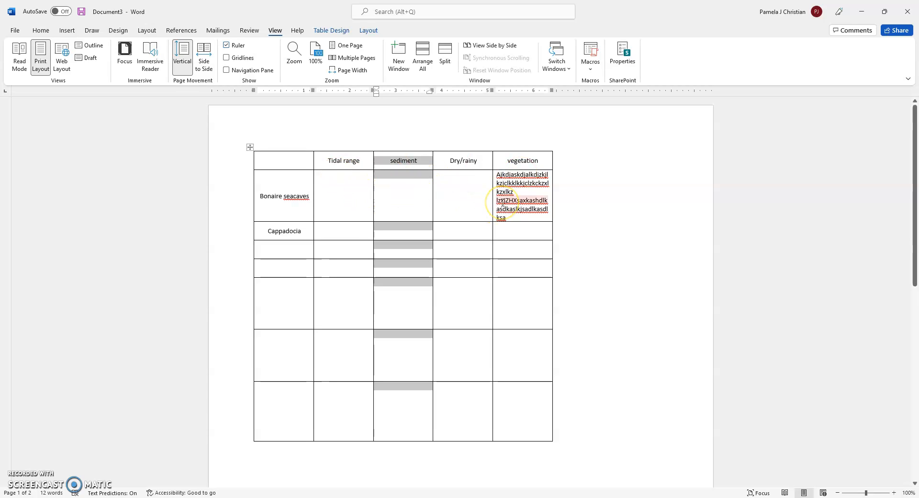
left_click(517, 206)
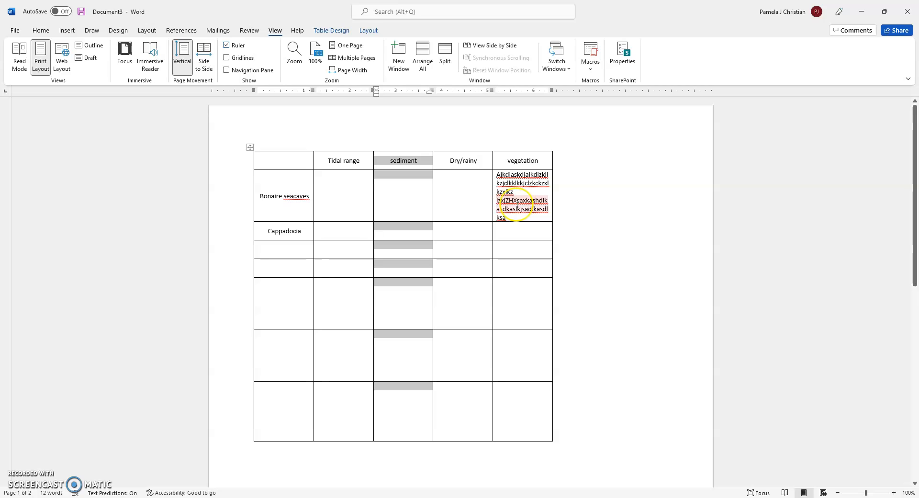
left_click(531, 167)
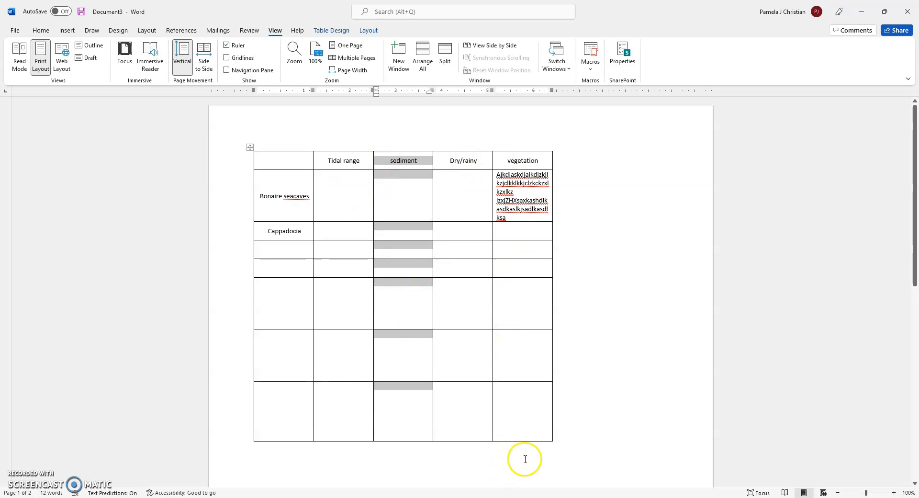
Place the insertion point below the "Your location" row on the second page, outside the table.
scroll(572, 421, "down", 3)
scroll(562, 375, "down", 10)
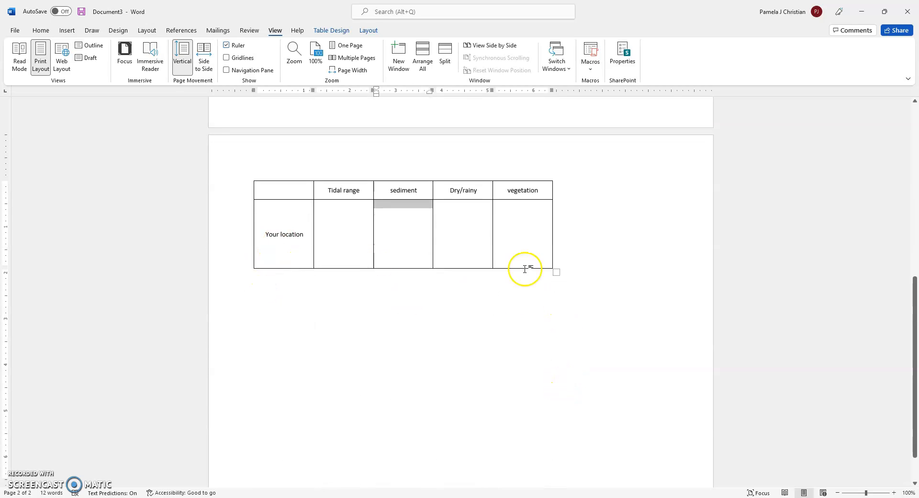
left_click(566, 269)
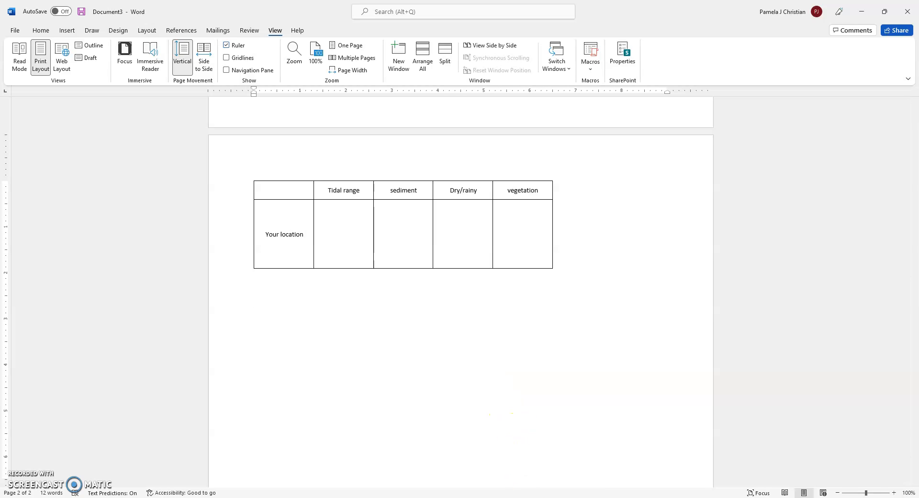
Switch to the Chrome browser and search Google for Death Valley in a new tab.
left_click(461, 437)
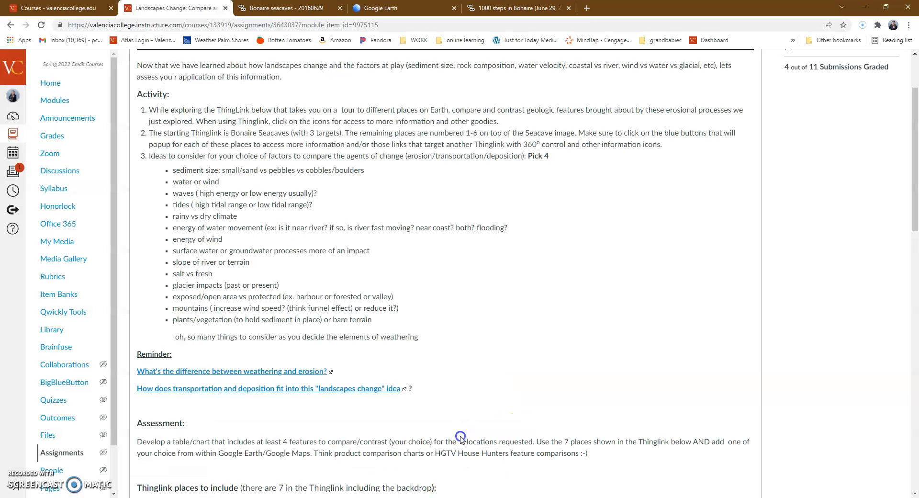
left_click(586, 8)
left_click(581, 27)
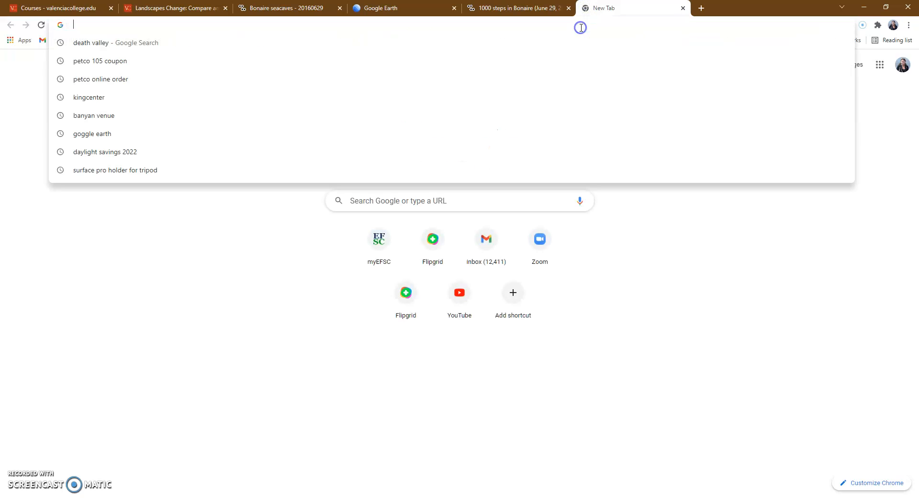
type("death valedey")
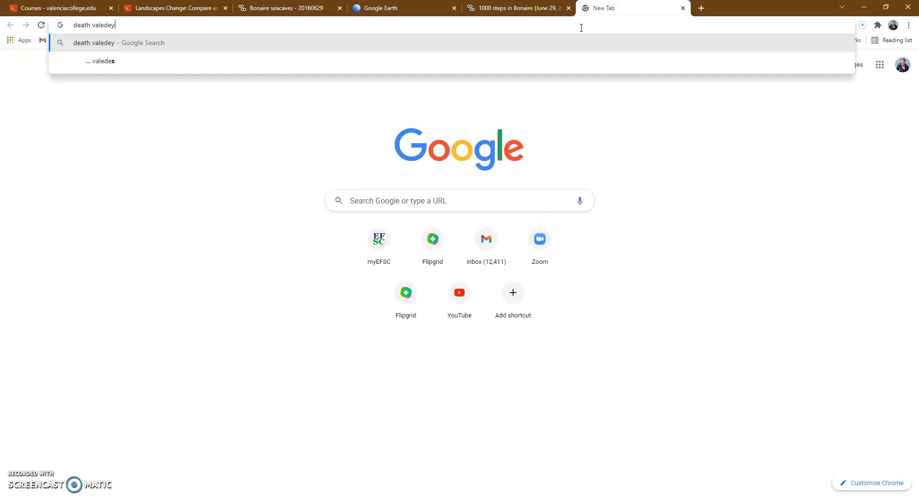
key("Return")
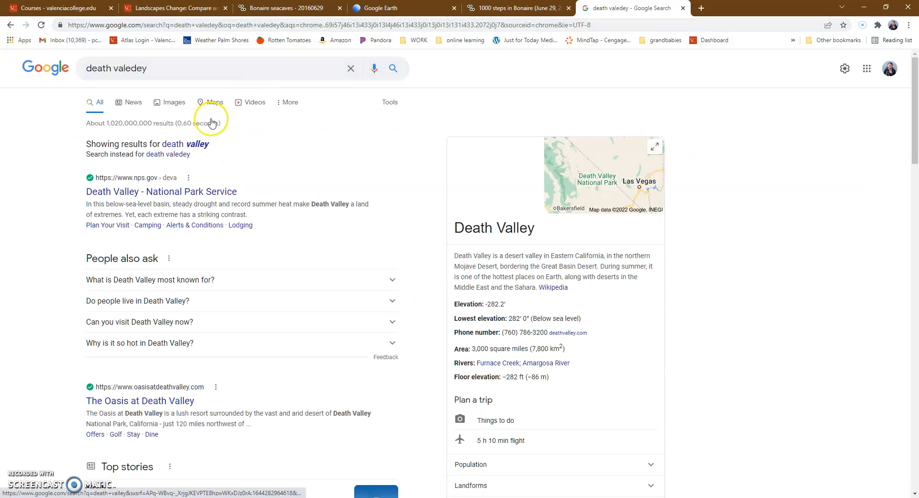
Open the Britannica sand dunes image of Death Valley and save it to the Desktop as a JPEG.
left_click(506, 192)
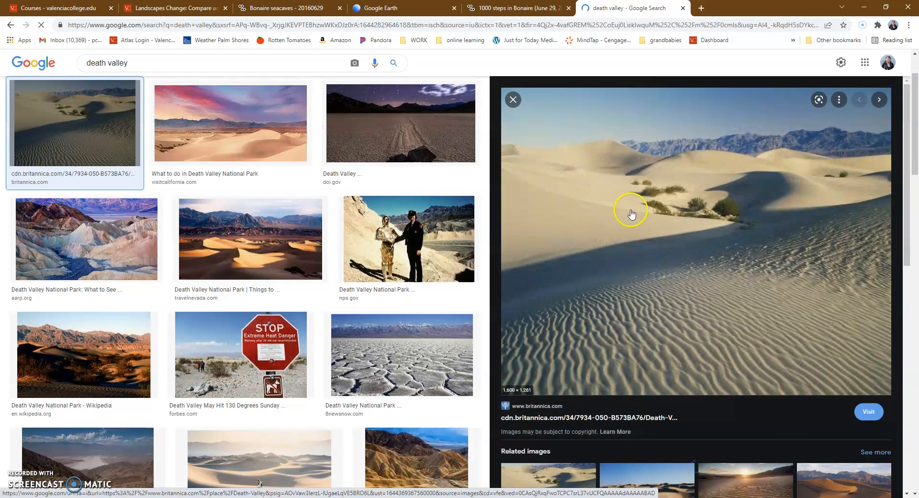
right_click(662, 205)
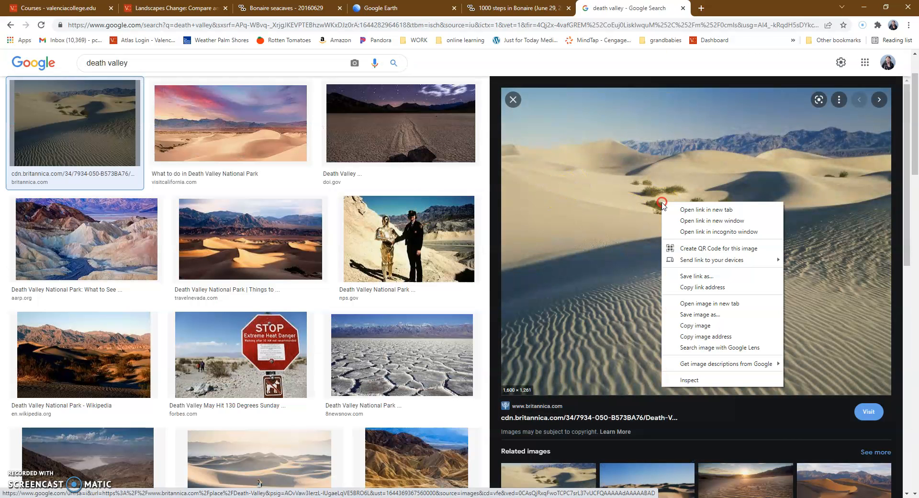
left_click(721, 314)
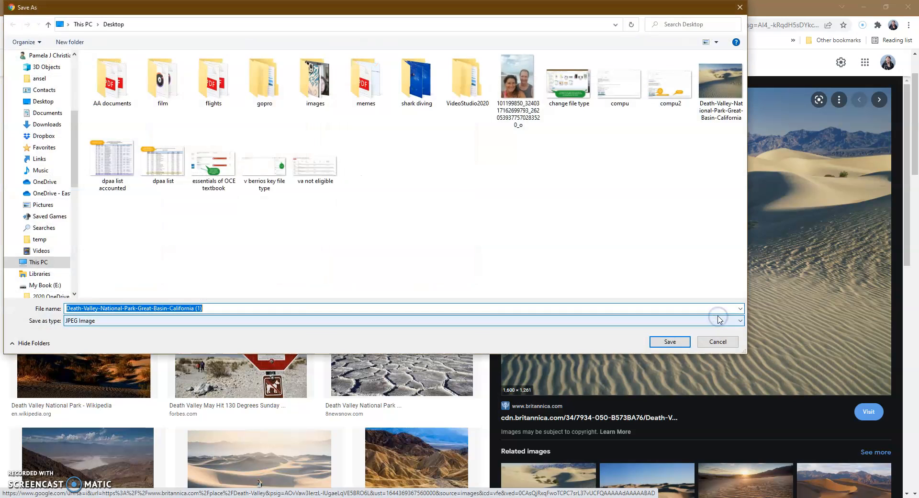
left_click(43, 101)
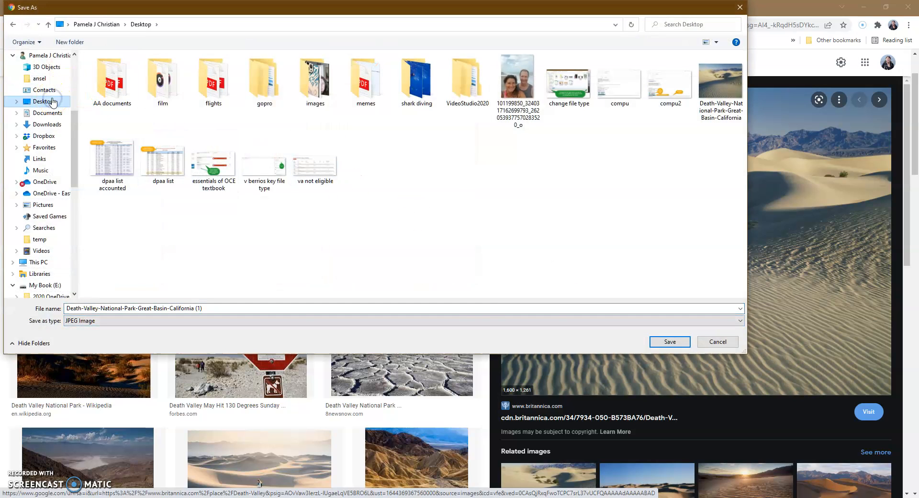
left_click(669, 341)
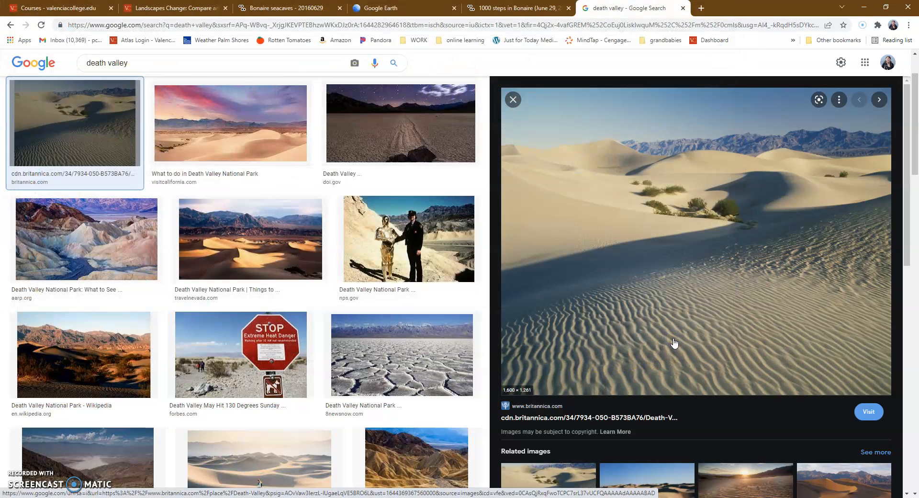
Return to the search results and examine Death Valley's satellite view in Google Maps.
left_click(11, 26)
left_click(619, 194)
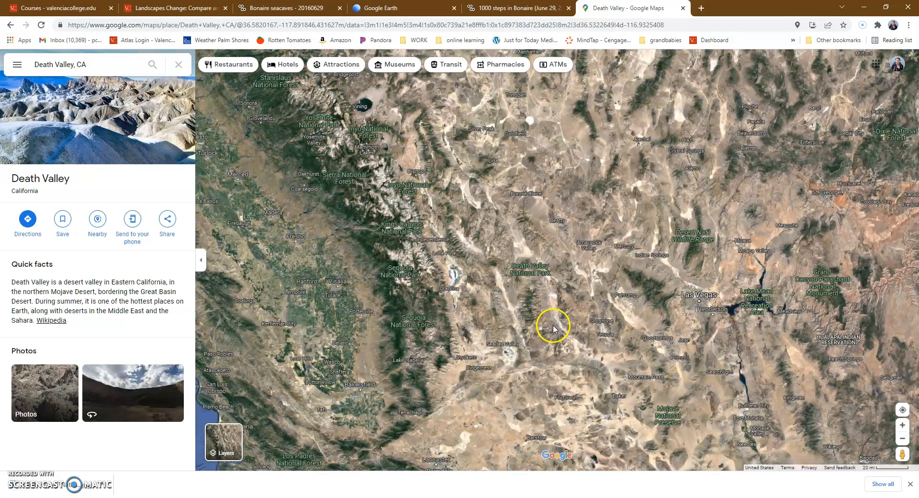
scroll(564, 314, "up", 2)
scroll(565, 313, "up", 2)
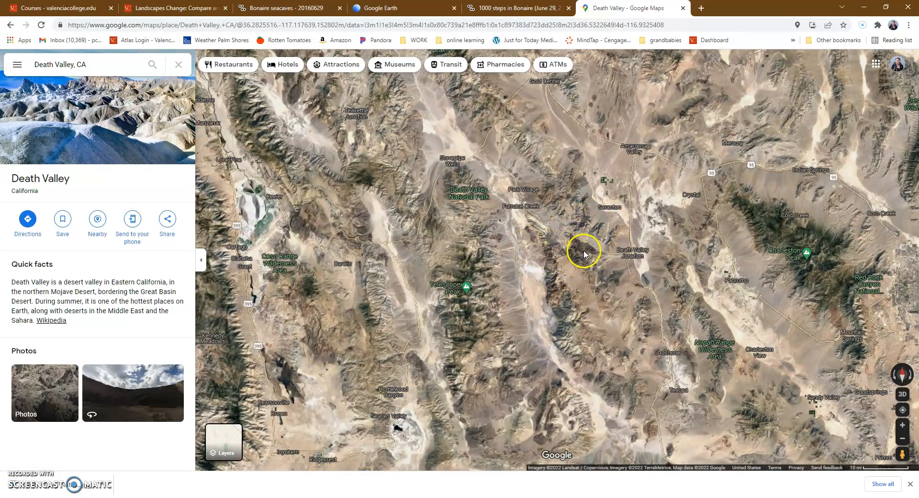
Switch to the Google Earth tab and search for "death valley" to display the location.
left_click(412, 8)
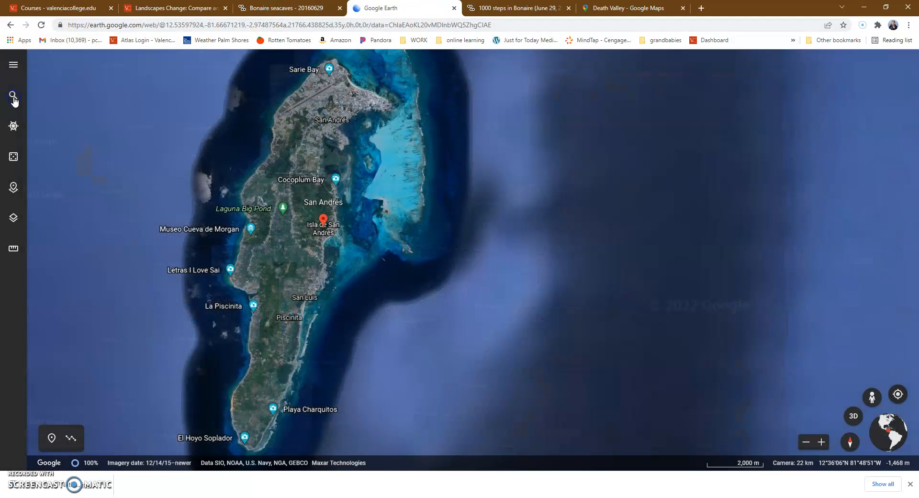
left_click(14, 96)
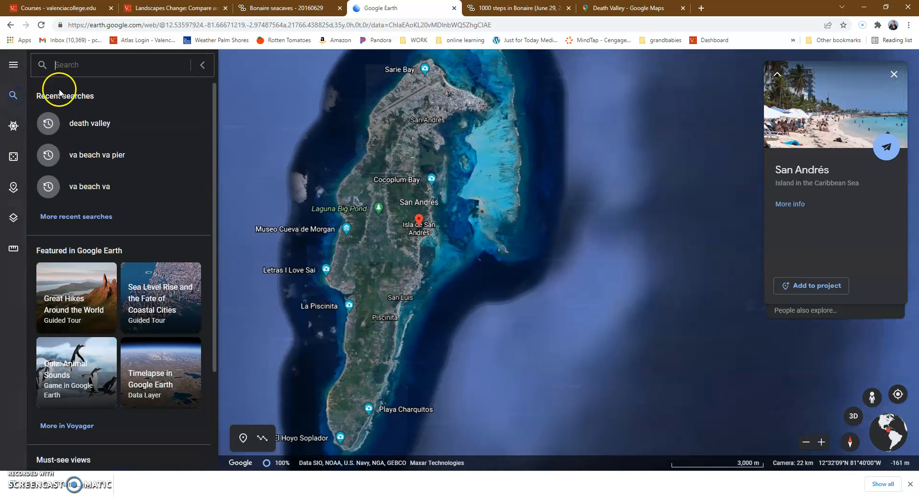
type("dr")
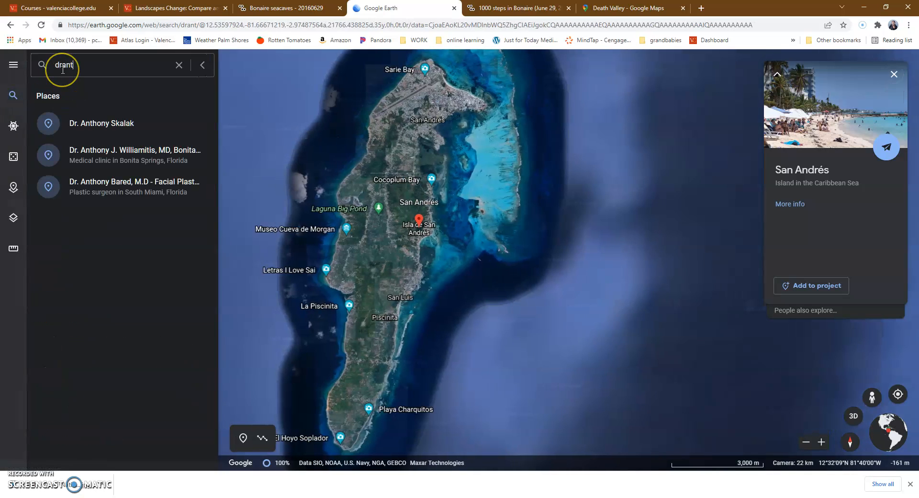
key("BackSpace")
type("eath")
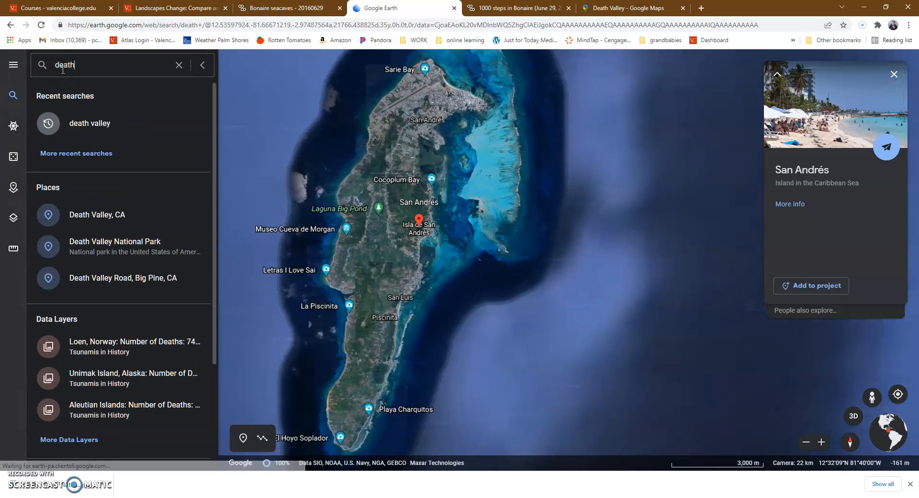
type(" valley")
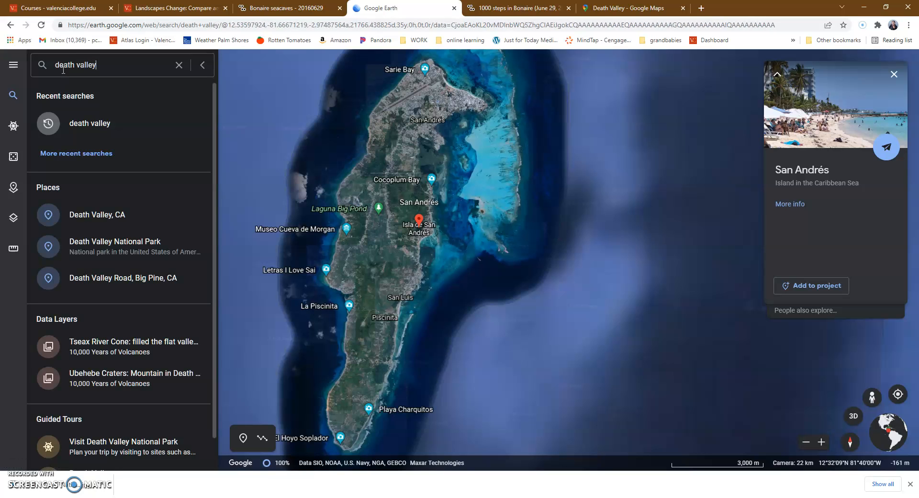
left_click(90, 122)
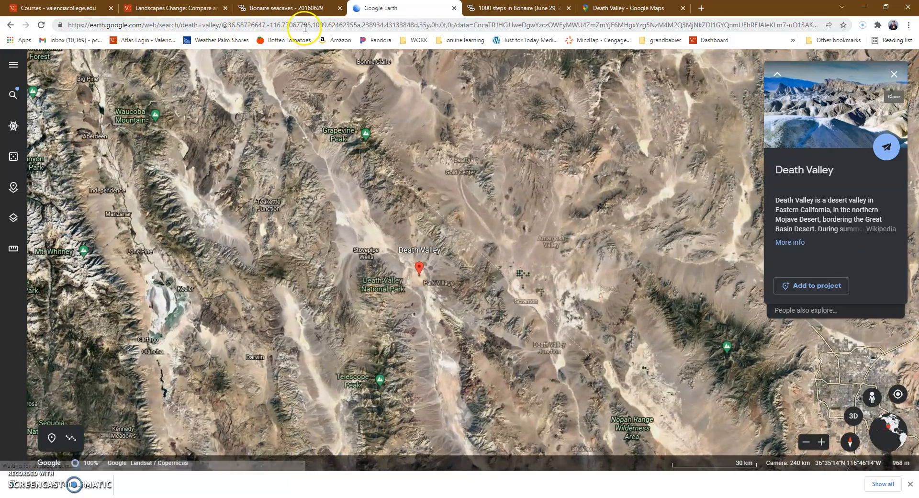
Copy the Google Earth page link, open it in a new tab, and paste it below the table in the Word document Document3.
left_click_drag(61, 25, 767, 7)
left_click(701, 23)
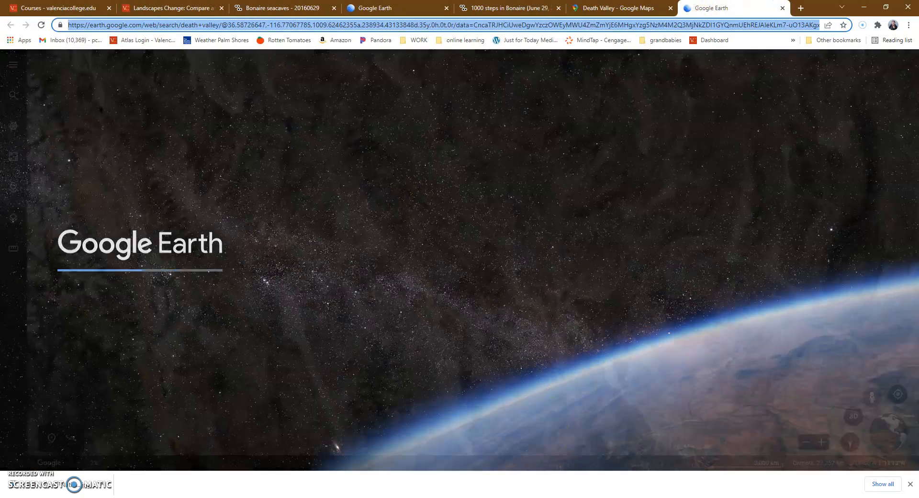
left_click(481, 496)
left_click(693, 465)
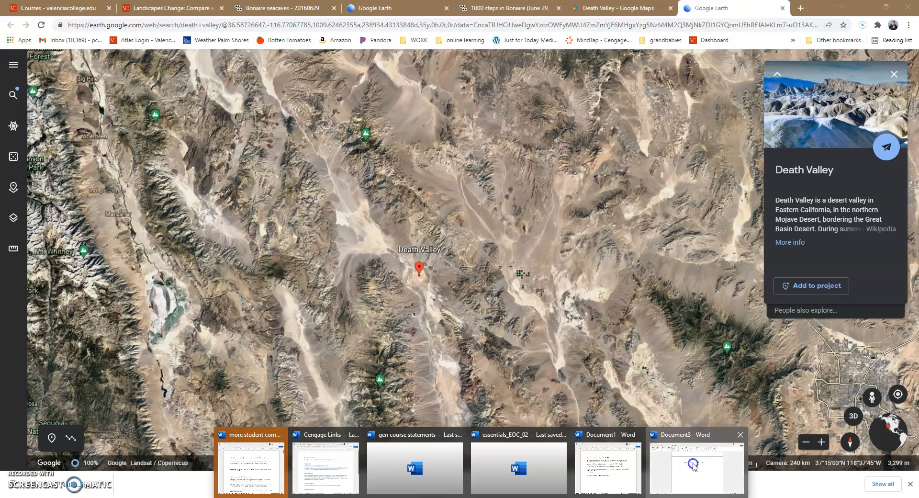
type("https://earth.google.com/web/@0,0,0a,22251752.77375655d,35y,0h,0t,0r")
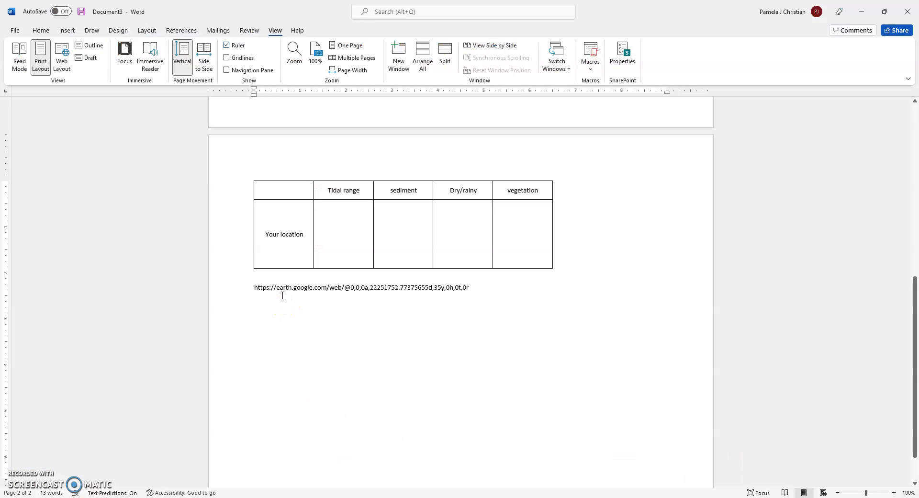